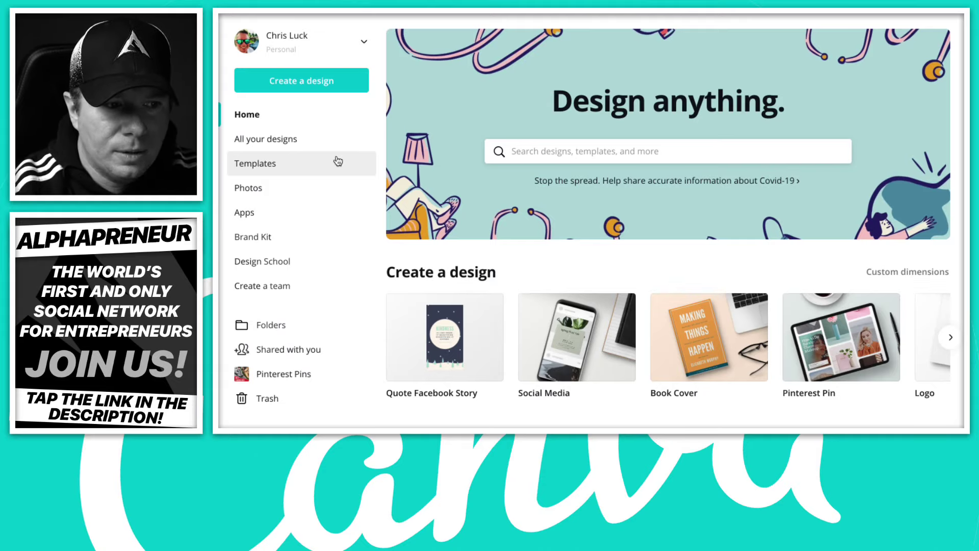
click(333, 84)
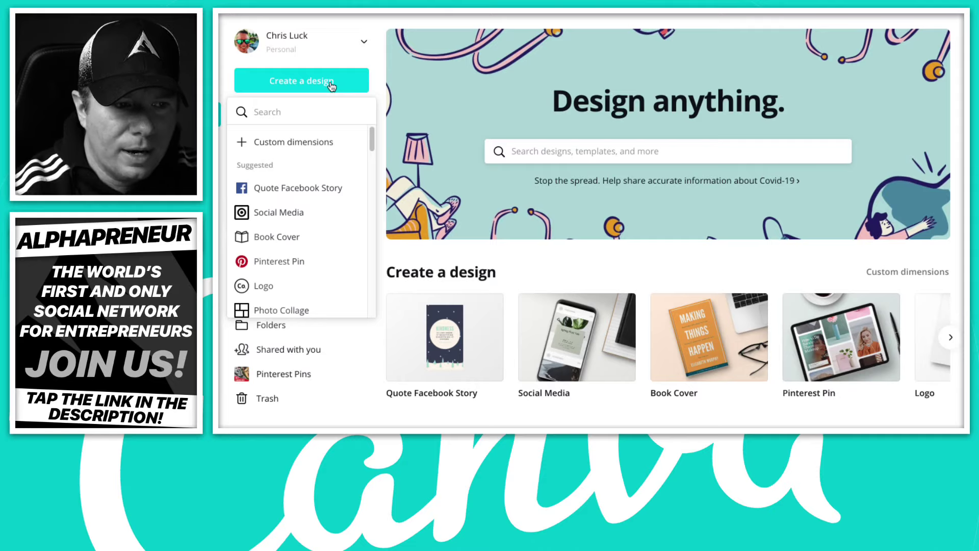
click(306, 148)
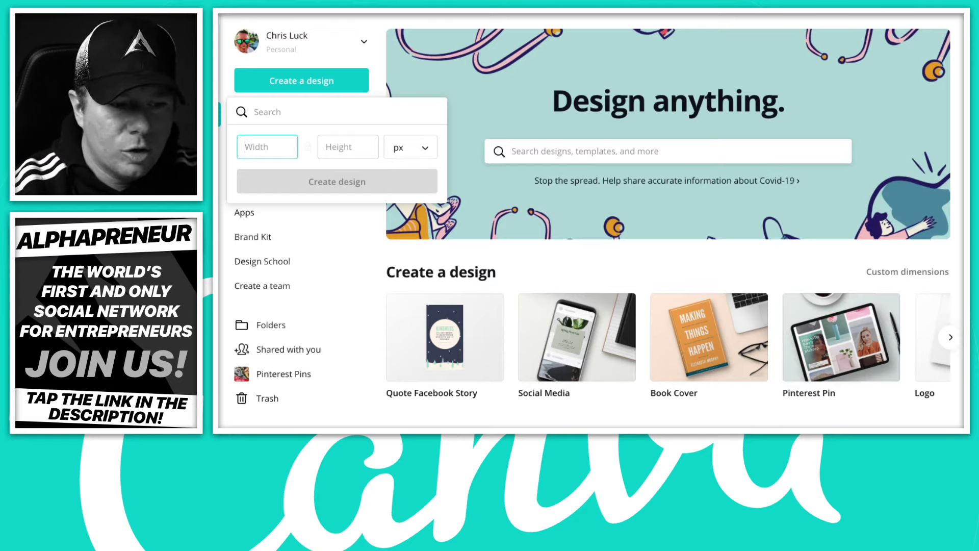
key(Escape)
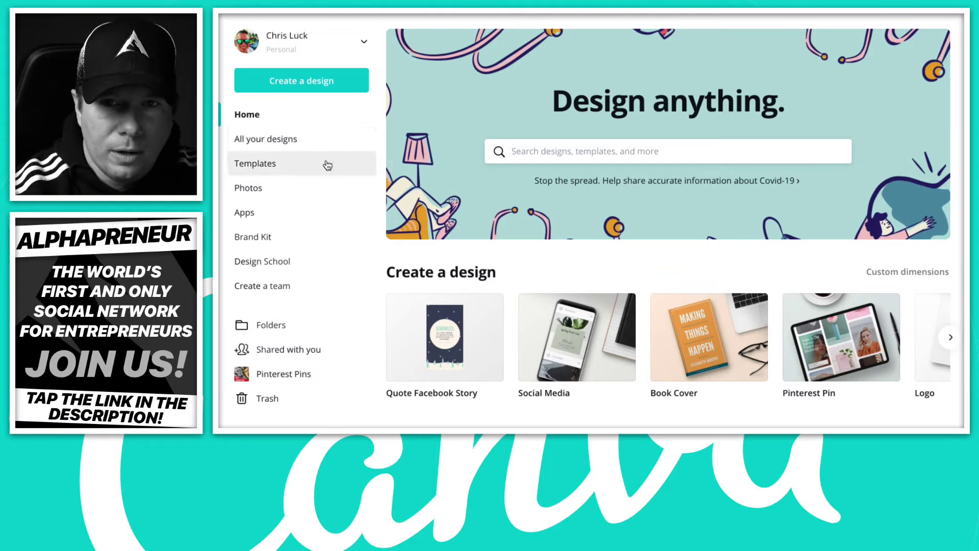
- Open the template library and look through the category rows from Facebook Posts down to Logos
click(269, 163)
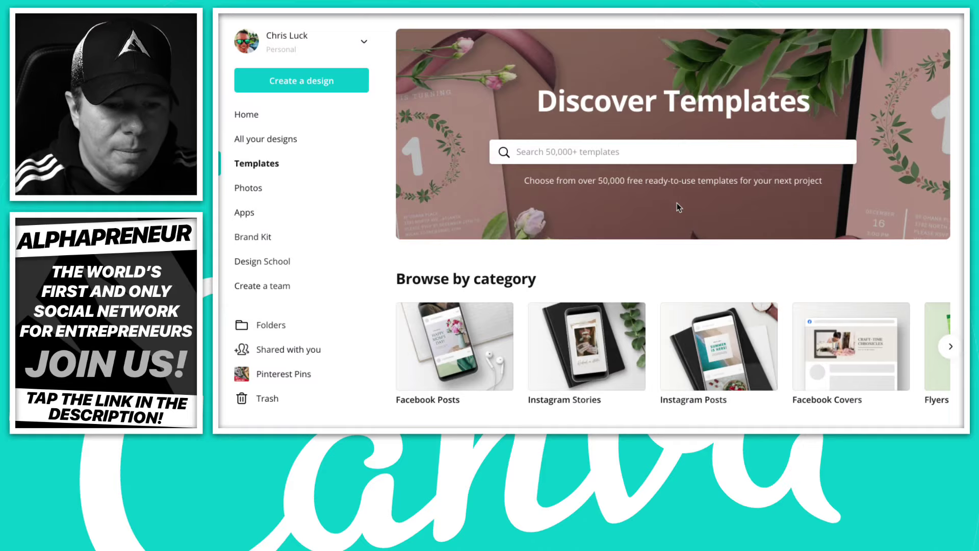
scroll(679, 208, down, 1)
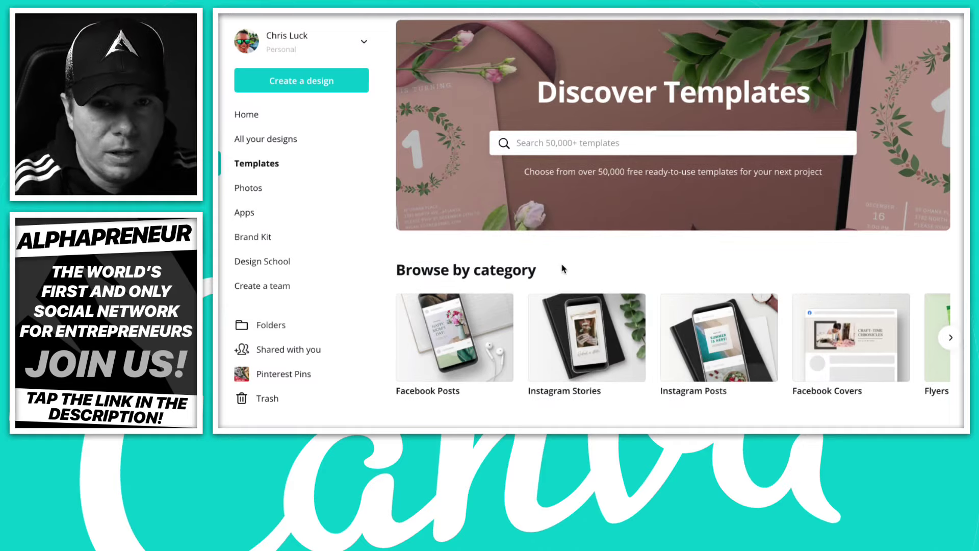
scroll(563, 269, down, 5)
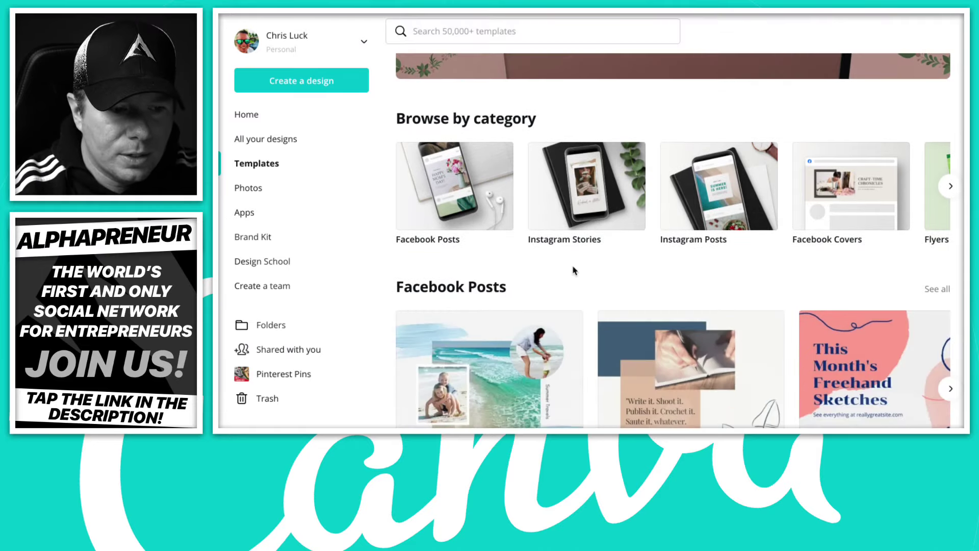
scroll(574, 271, down, 6)
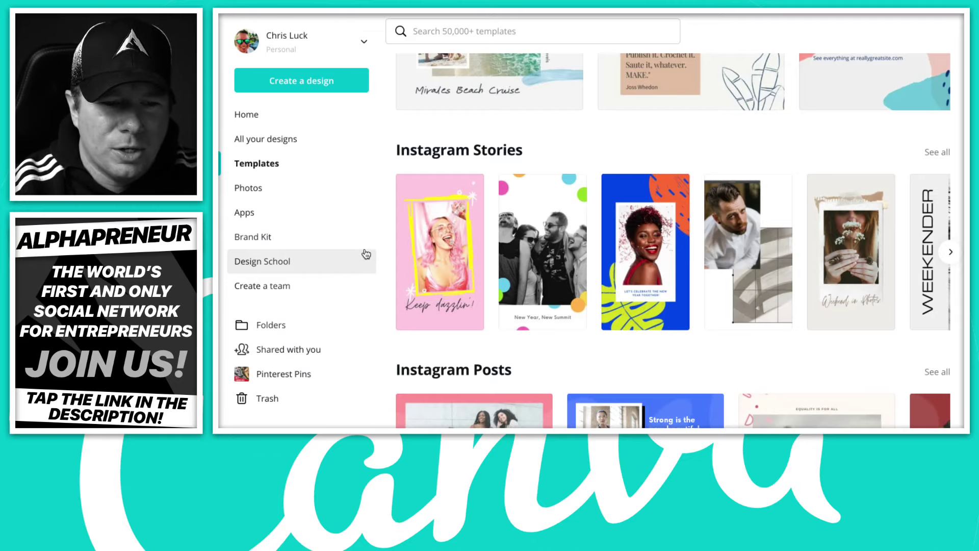
scroll(442, 260, down, 2)
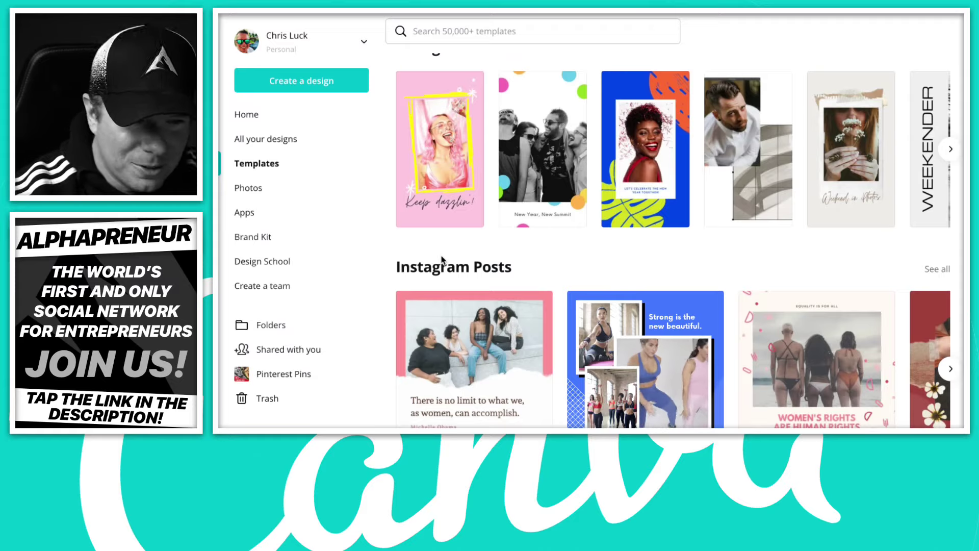
scroll(561, 279, down, 1)
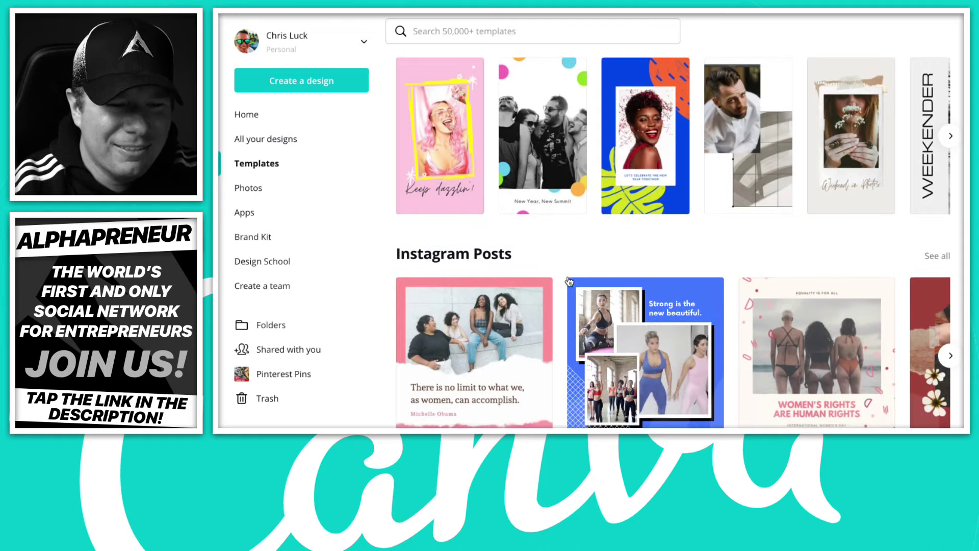
scroll(502, 327, down, 2)
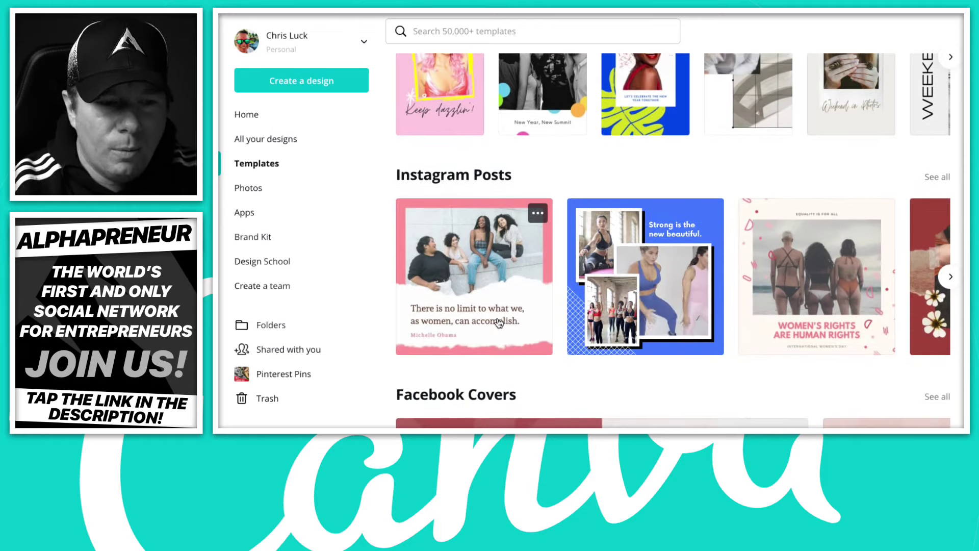
scroll(498, 324, down, 2)
scroll(495, 321, down, 10)
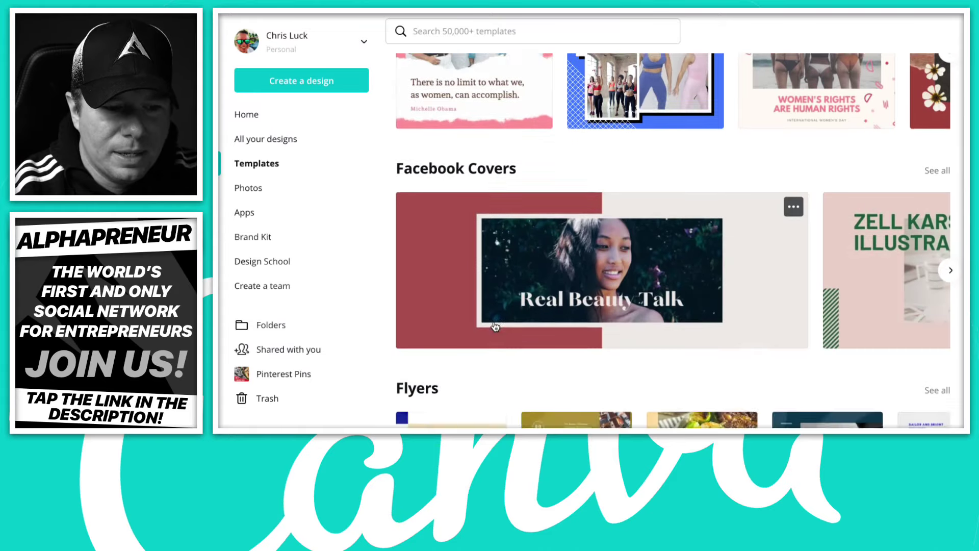
scroll(496, 327, down, 10)
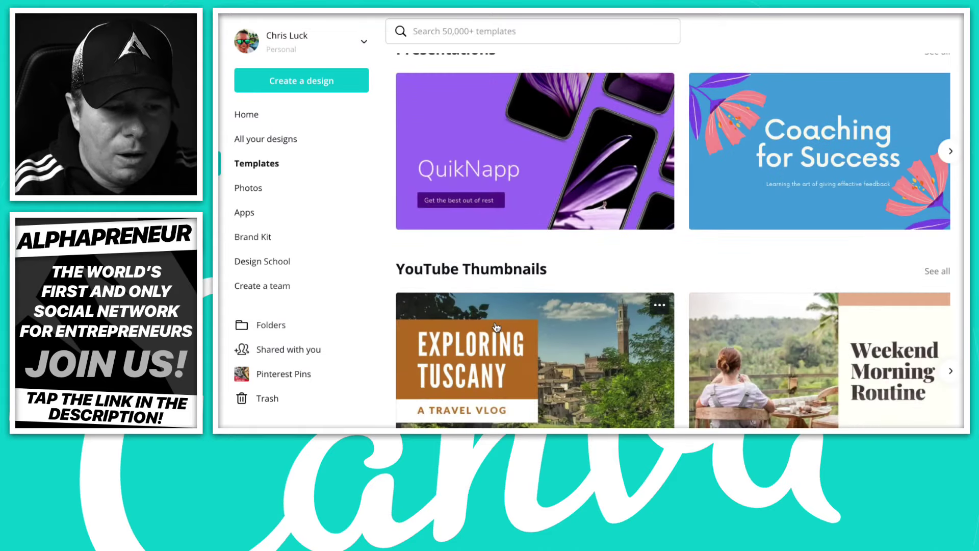
scroll(497, 326, down, 4)
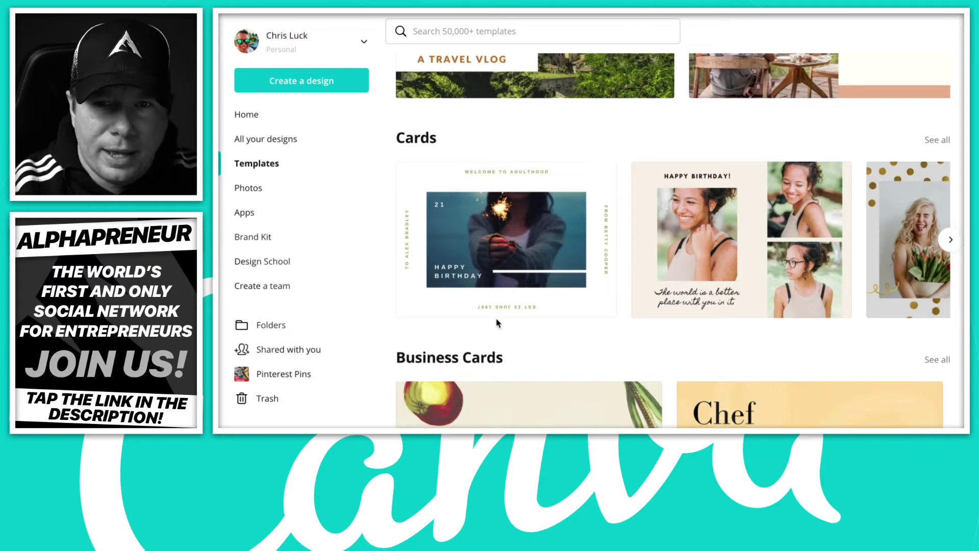
scroll(498, 322, down, 7)
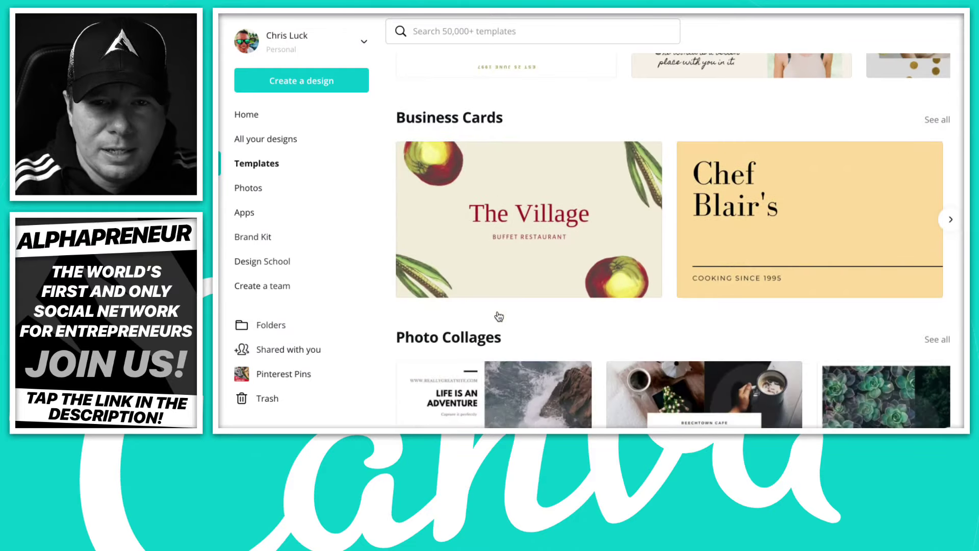
scroll(499, 317, down, 2)
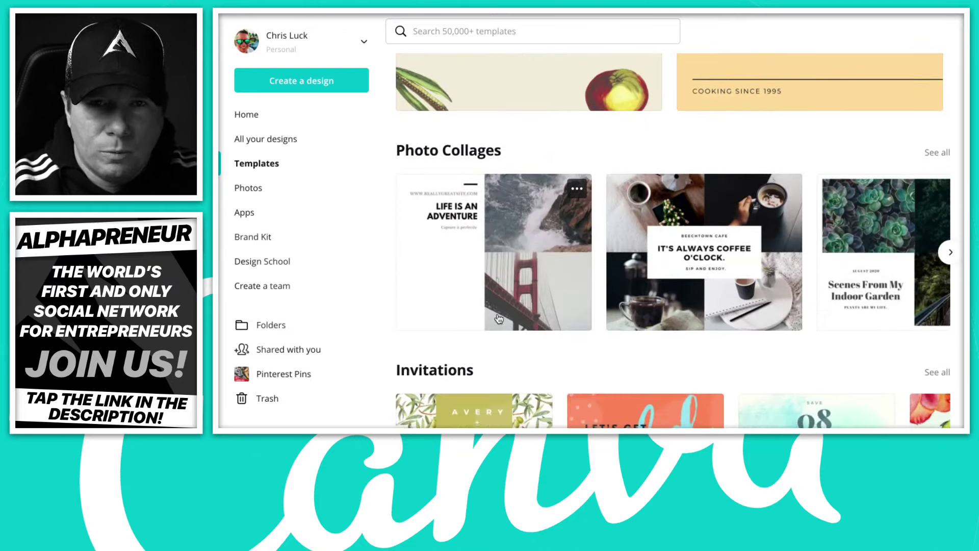
scroll(499, 316, down, 3)
scroll(488, 326, down, 3)
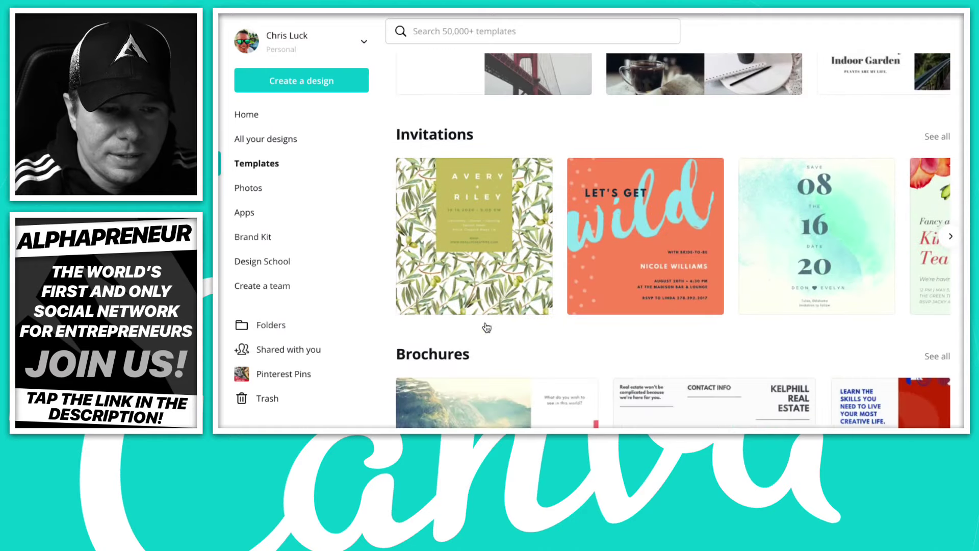
scroll(492, 325, down, 3)
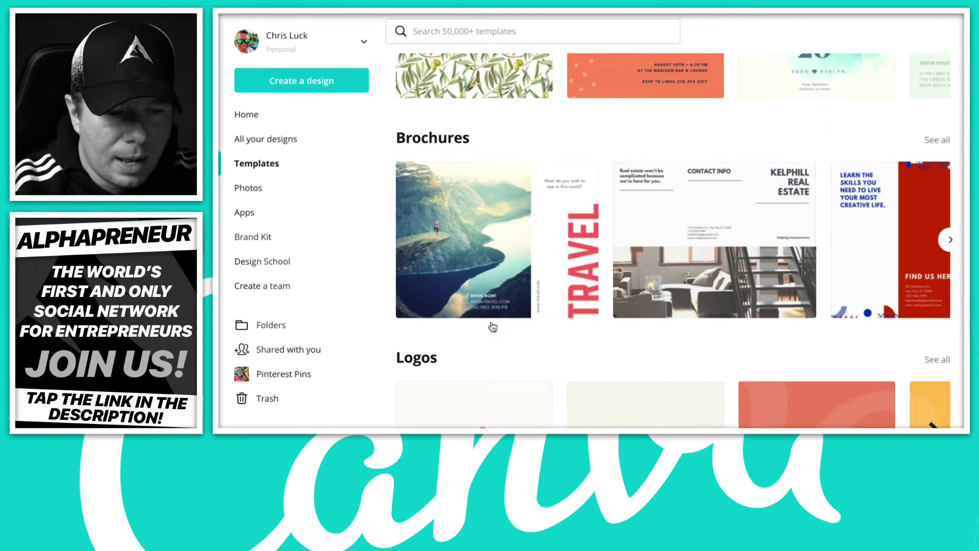
scroll(492, 327, down, 2)
scroll(492, 326, down, 1)
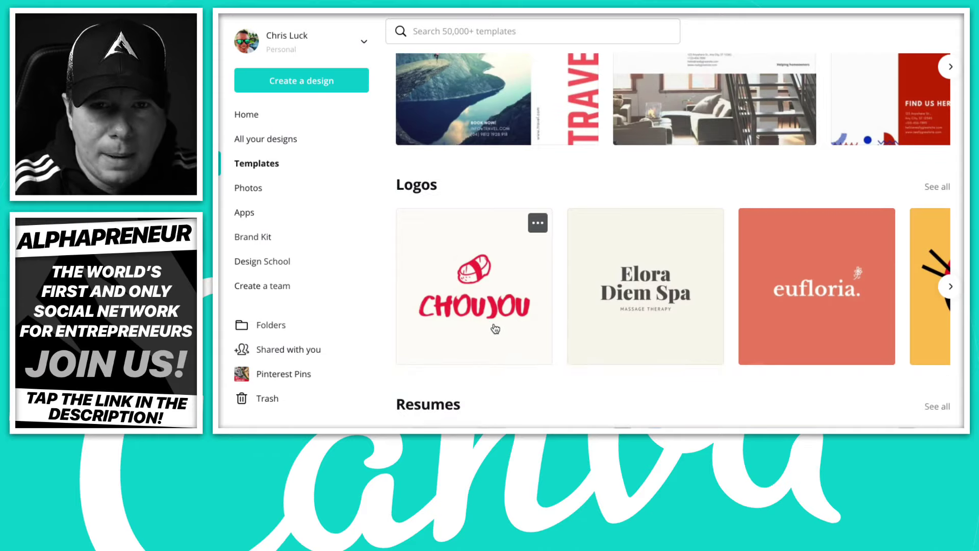
scroll(462, 331, down, 1)
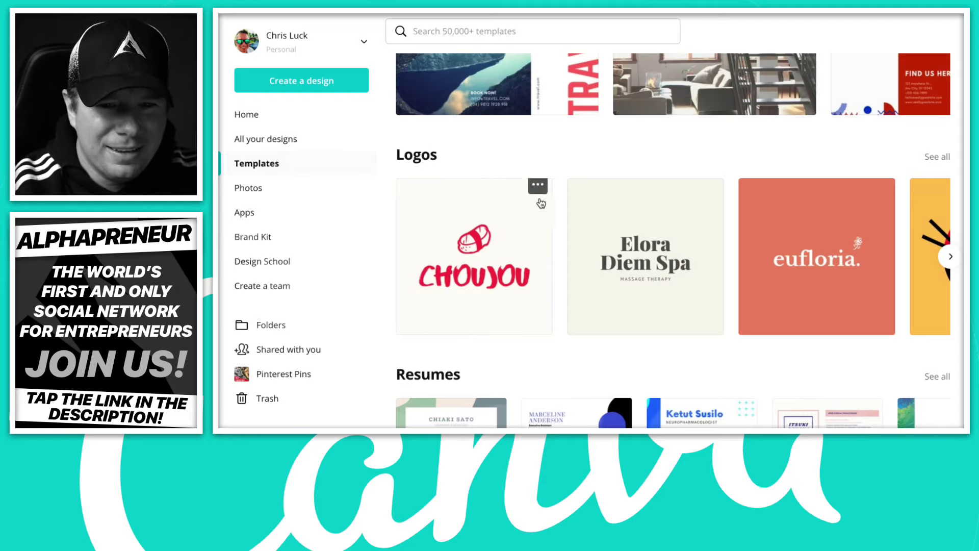
- View more designs in the Logos row and open the full collection of logo templates
click(948, 259)
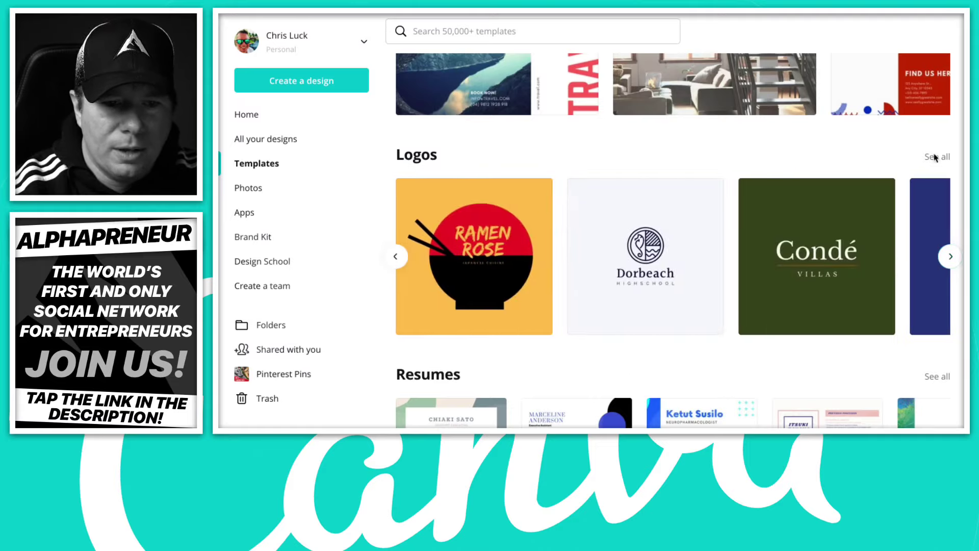
click(937, 158)
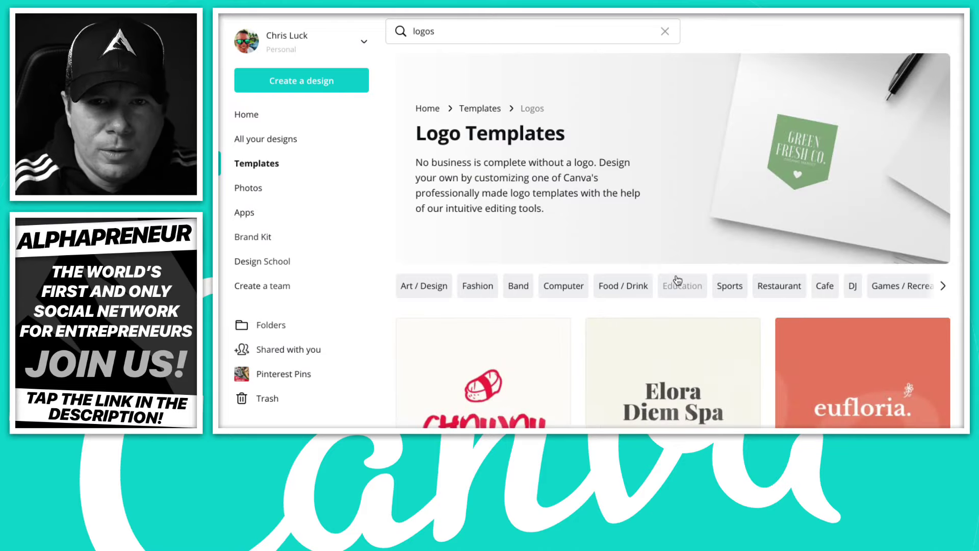
scroll(677, 278, down, 1)
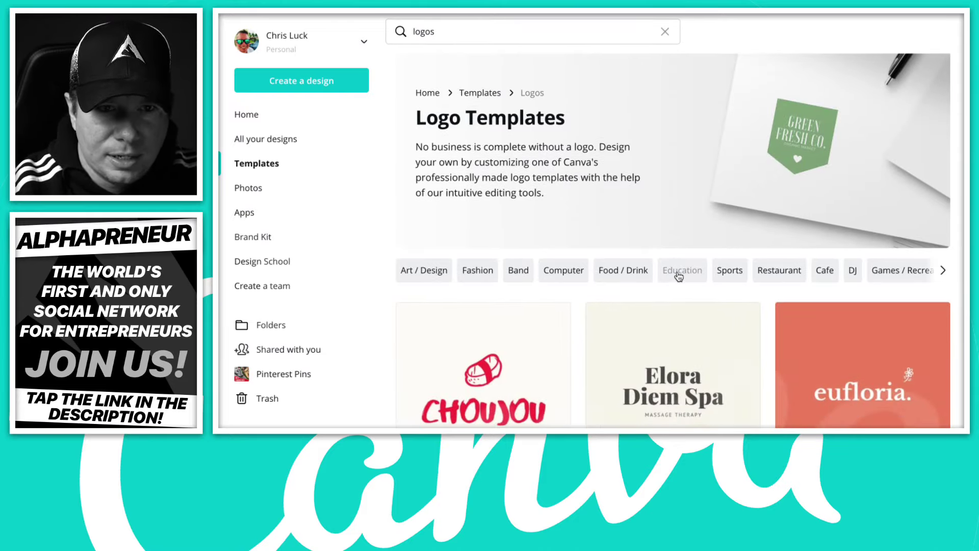
scroll(677, 279, up, 1)
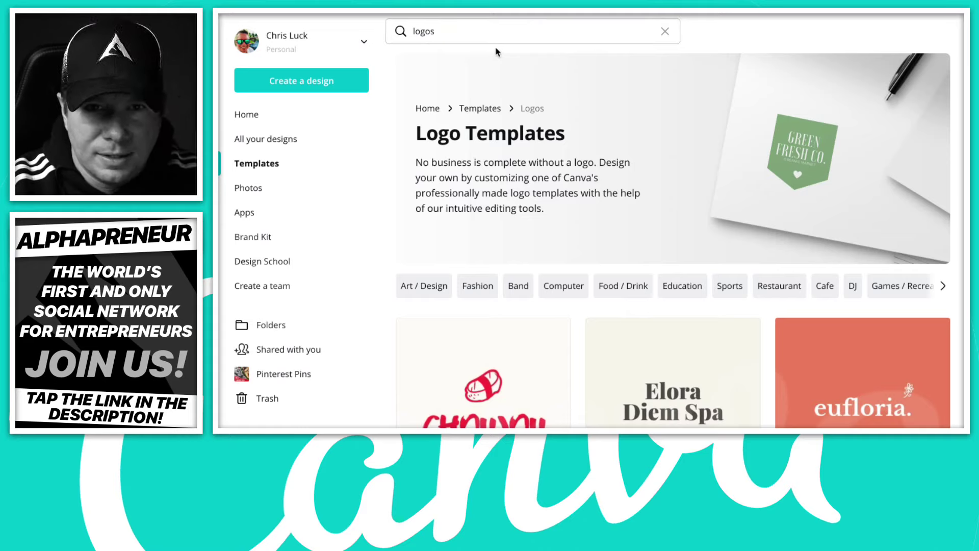
- Return to the home page, search for "logo" and look through the matching templates
click(275, 115)
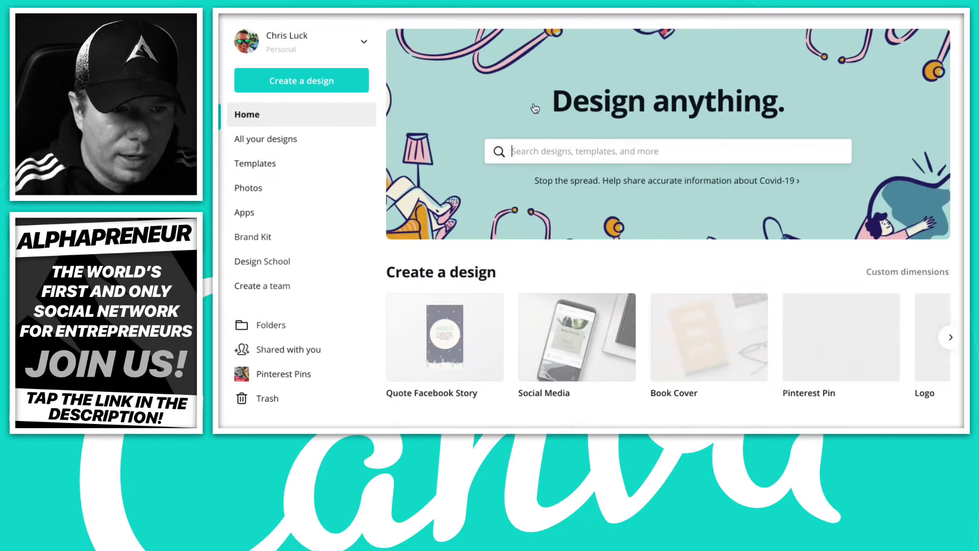
click(697, 148)
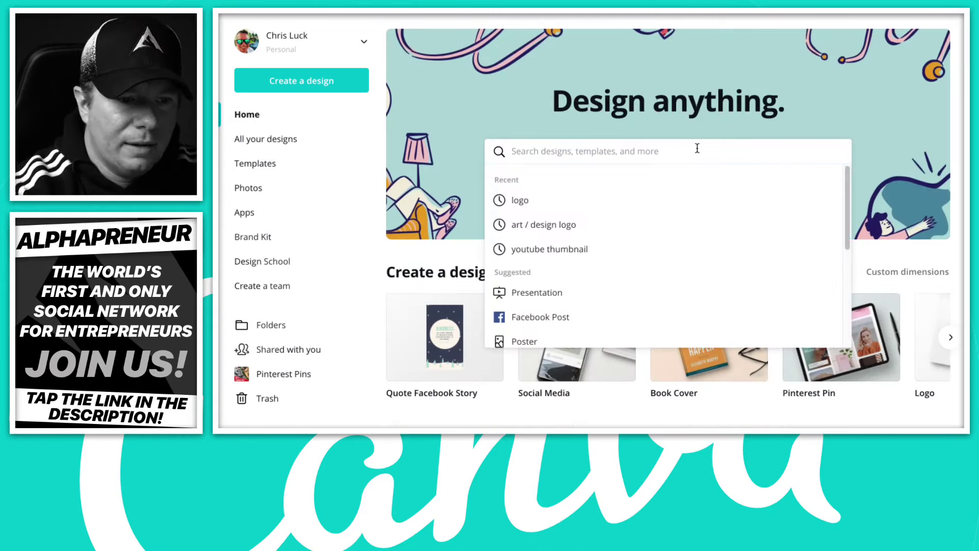
text(logo)
key(Return)
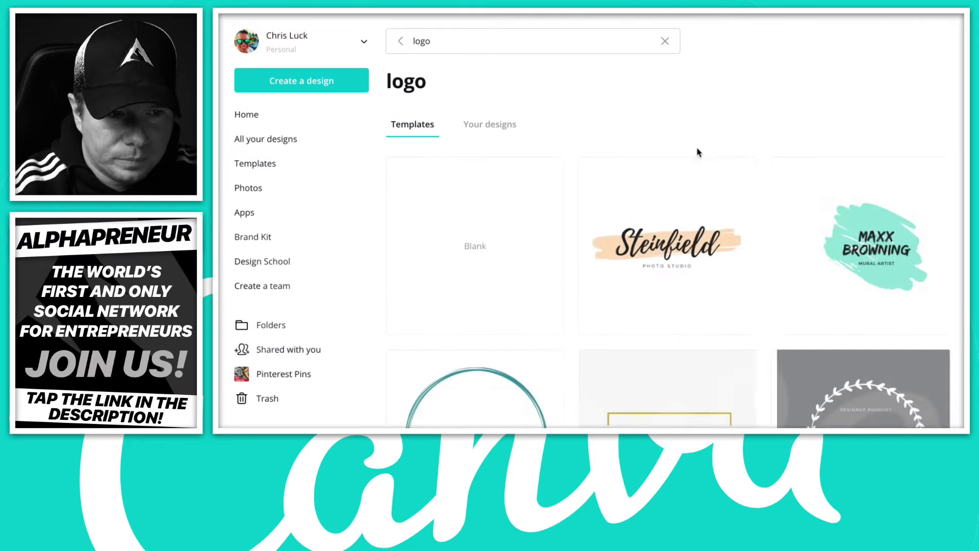
scroll(434, 334, down, 2)
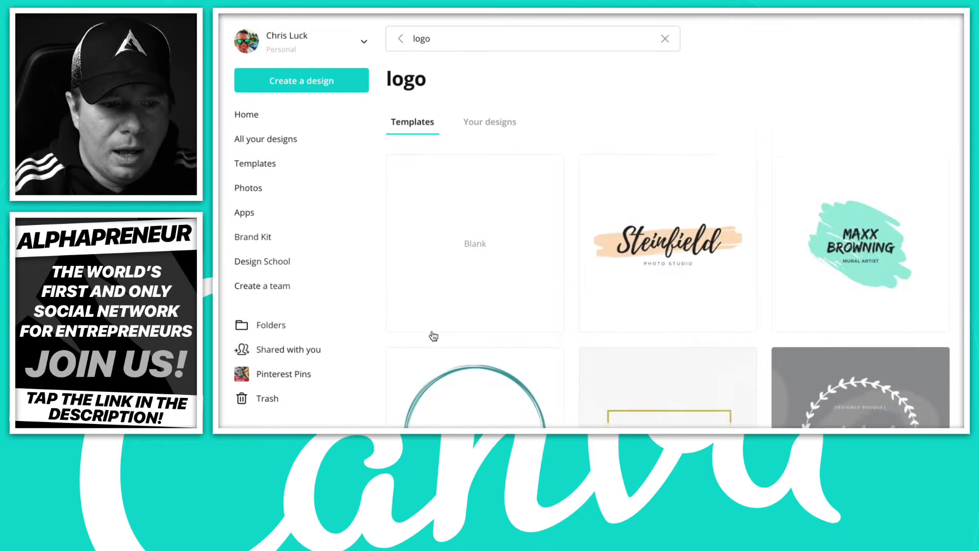
scroll(435, 334, down, 10)
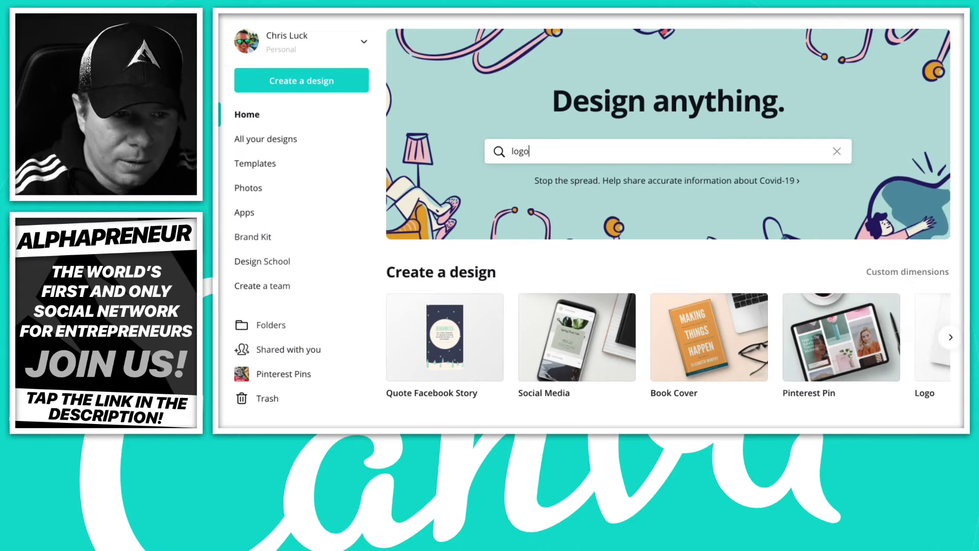
- From the home page, search for "logos" and view the Logo Templates page with its category filters
text(s)
key(Return)
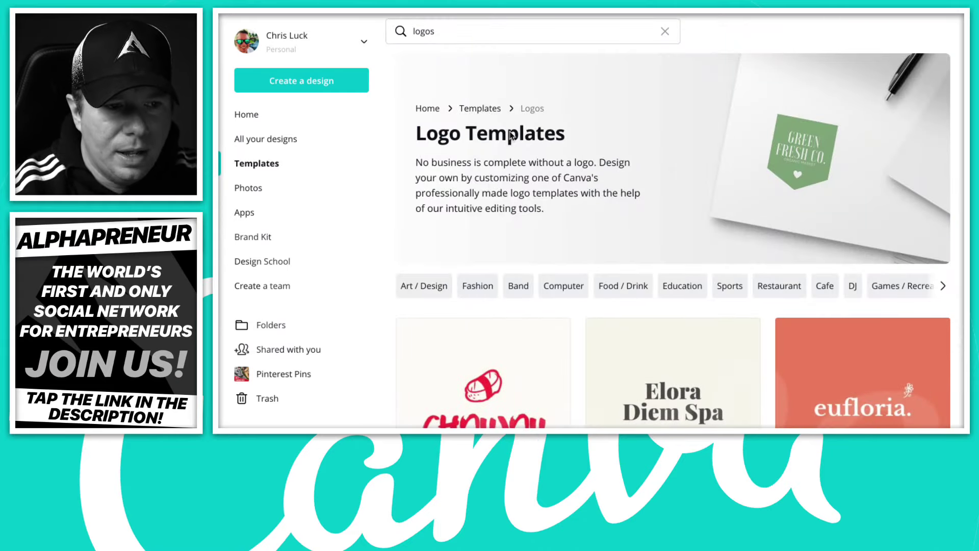
scroll(543, 231, down, 1)
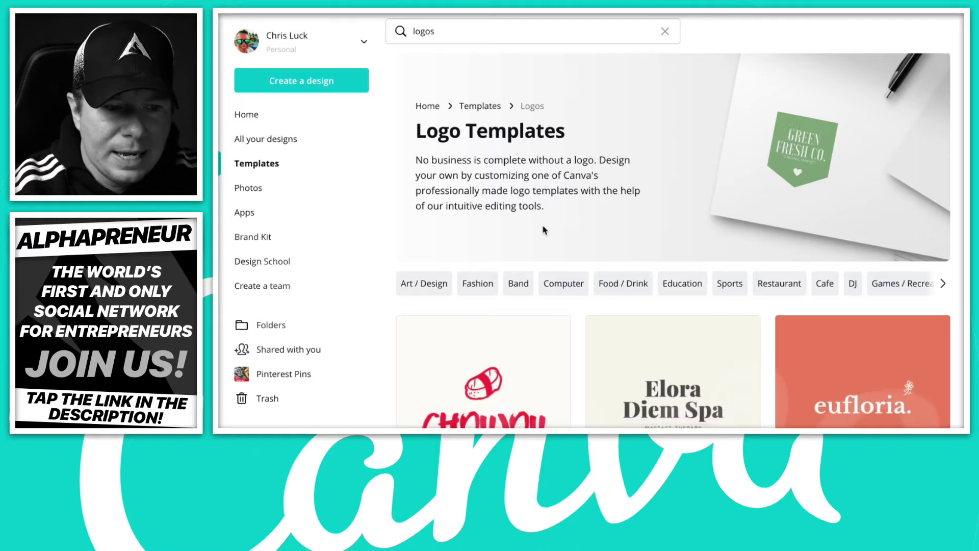
scroll(544, 231, down, 3)
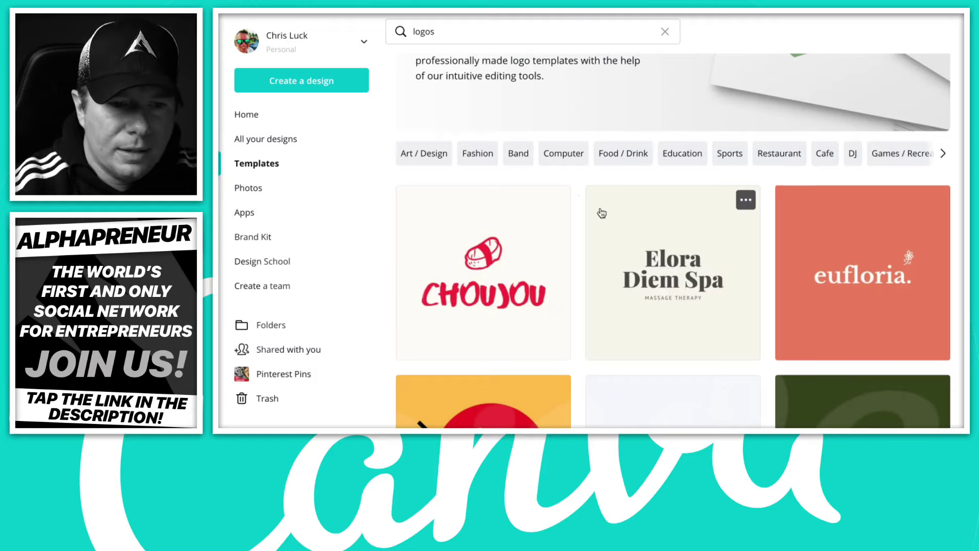
- Narrow the logo templates to the Restaurant category and look through the designs down to the Heavenly Patties burger logo
click(776, 157)
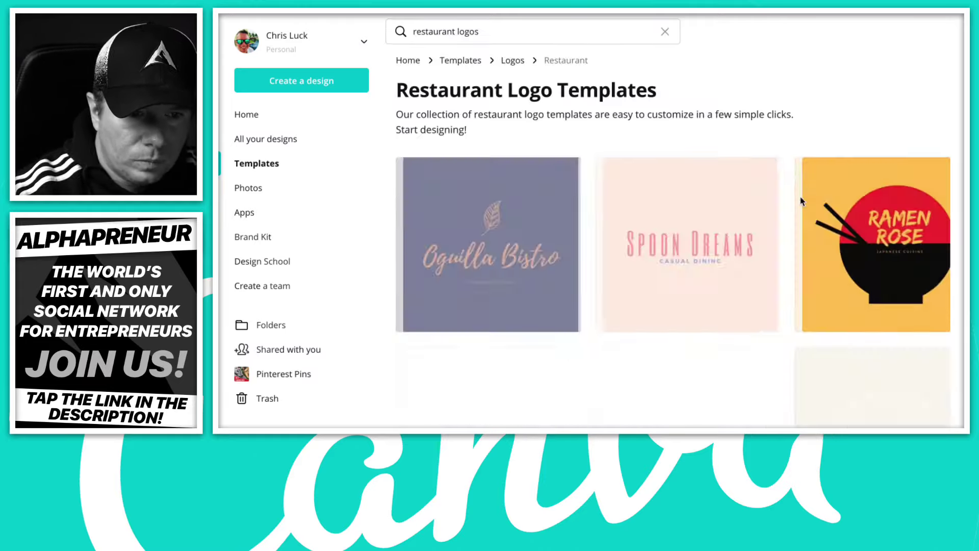
scroll(923, 270, down, 2)
scroll(923, 270, down, 5)
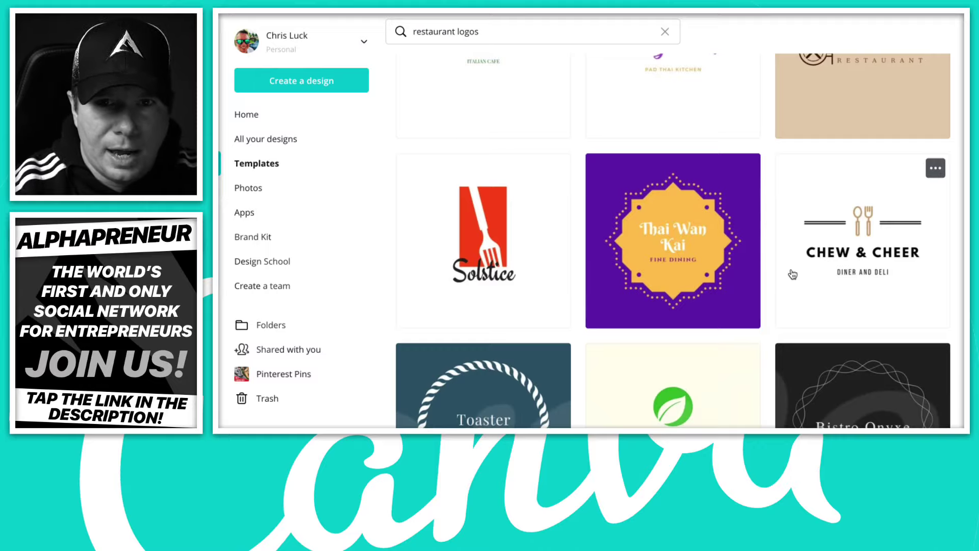
scroll(792, 275, down, 5)
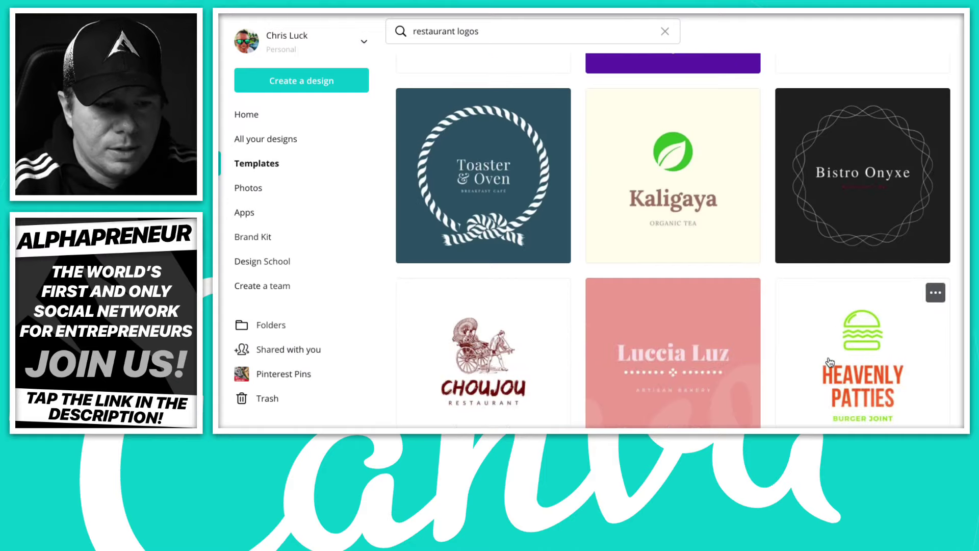
scroll(830, 362, down, 4)
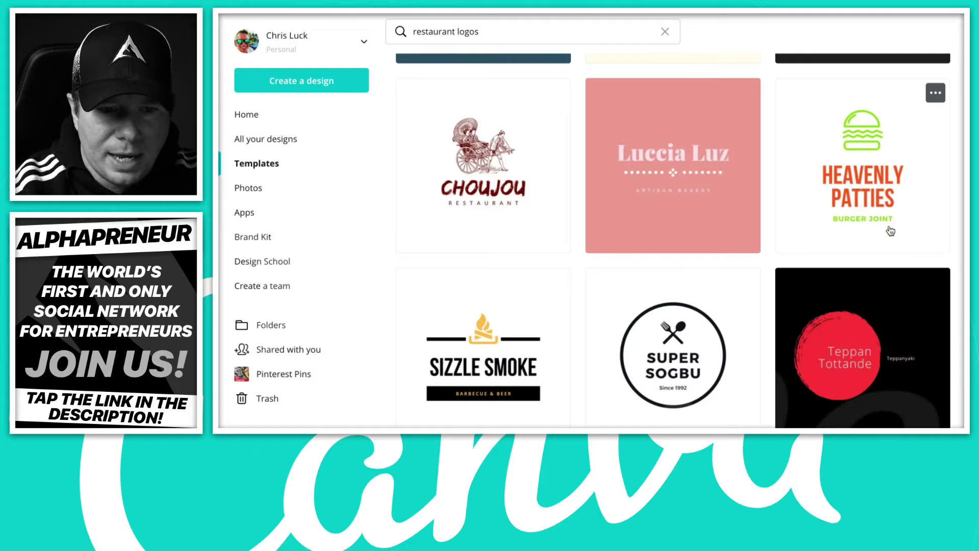
- Open the Heavenly Patties burger logo template for editing and fit the whole design in view
click(892, 184)
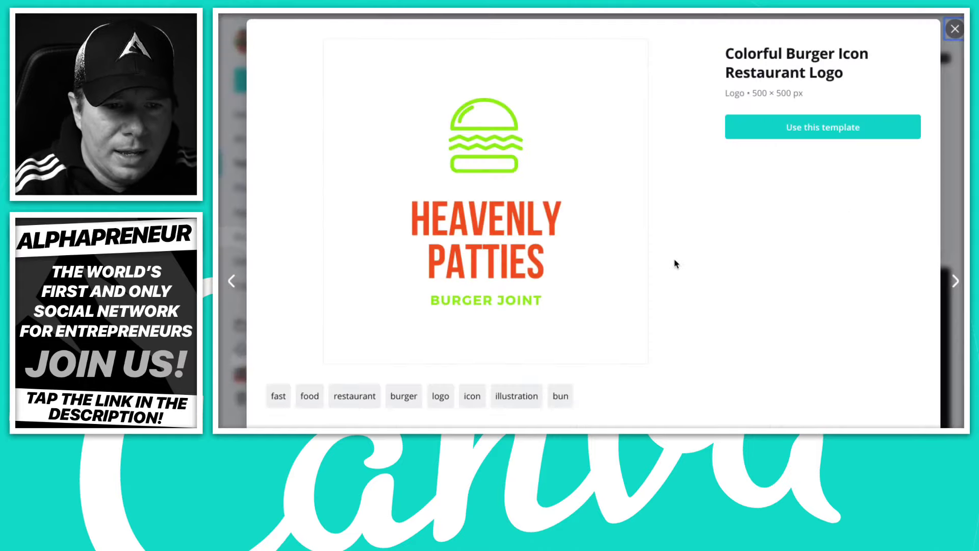
click(798, 136)
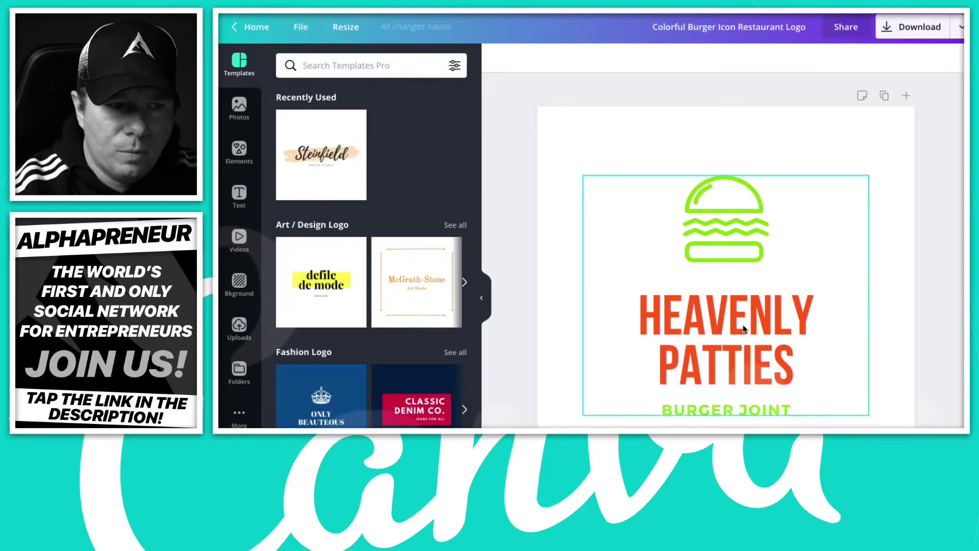
click(486, 302)
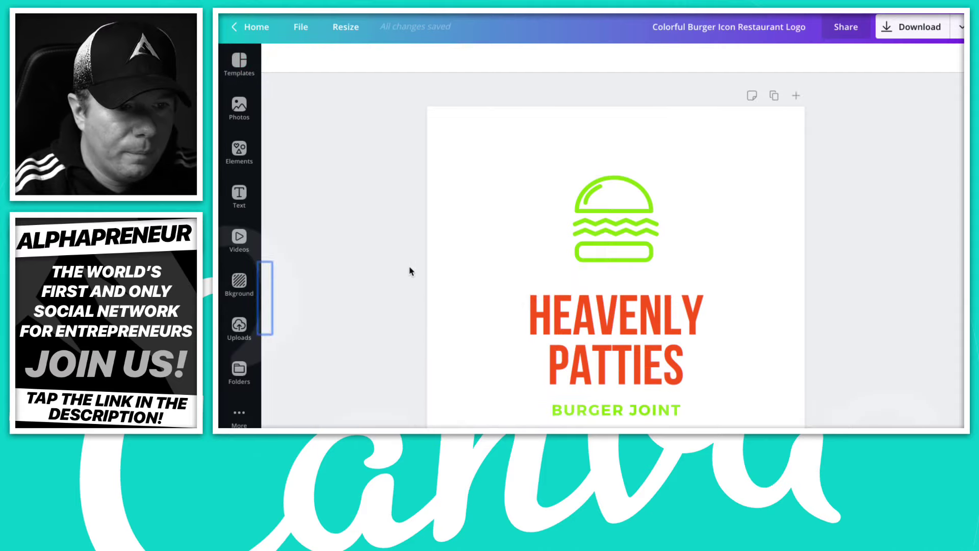
drag(788, 441, 774, 441)
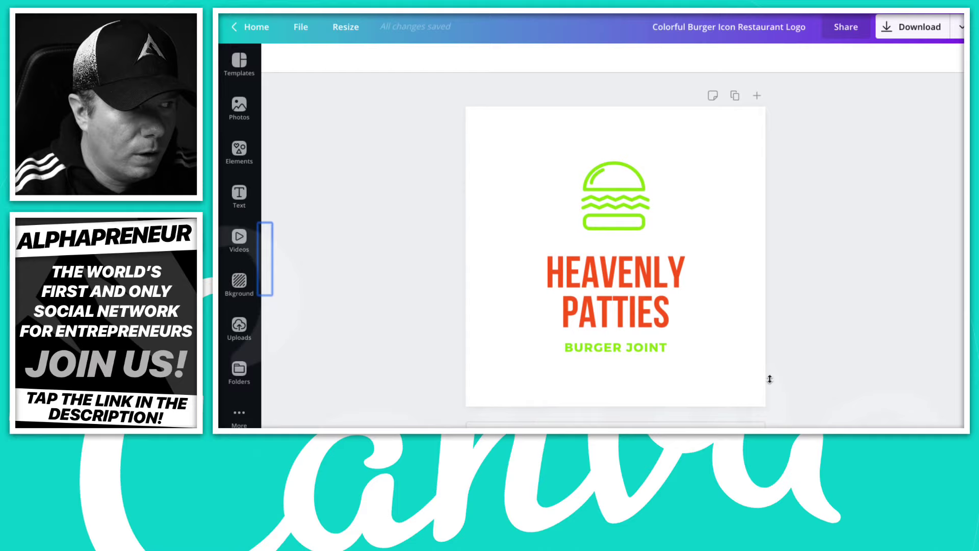
- Recolor the "HEAVENLY PATTIES" text with the medium blue from the default colors
click(634, 289)
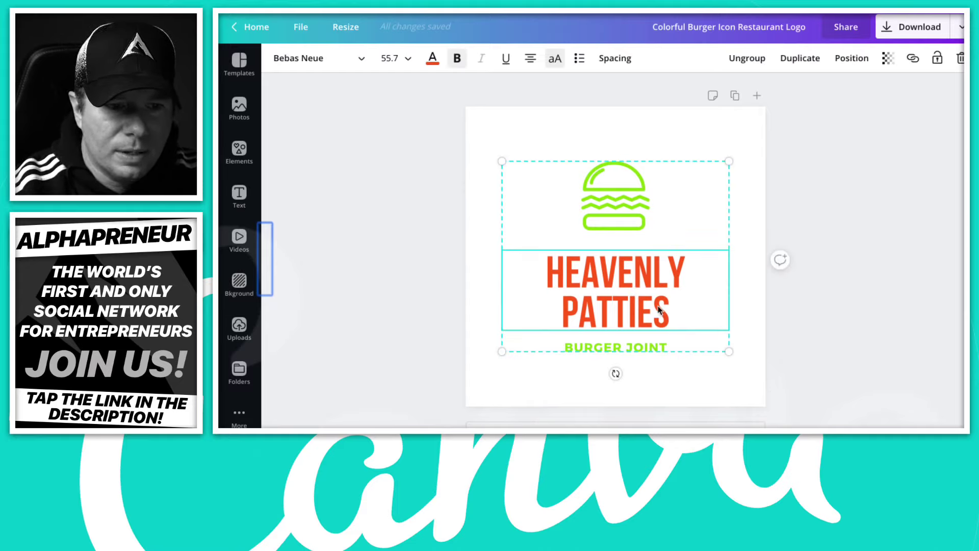
double_click(639, 297)
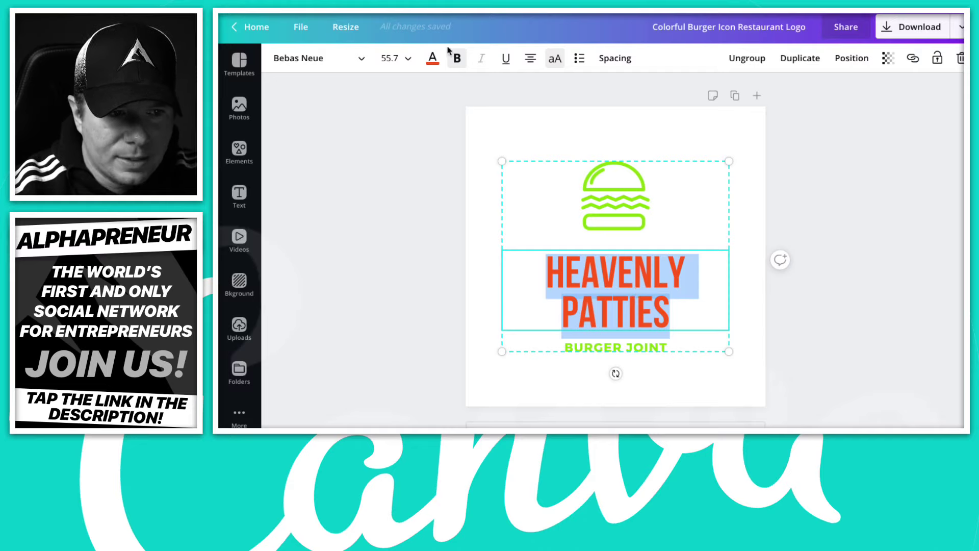
click(432, 60)
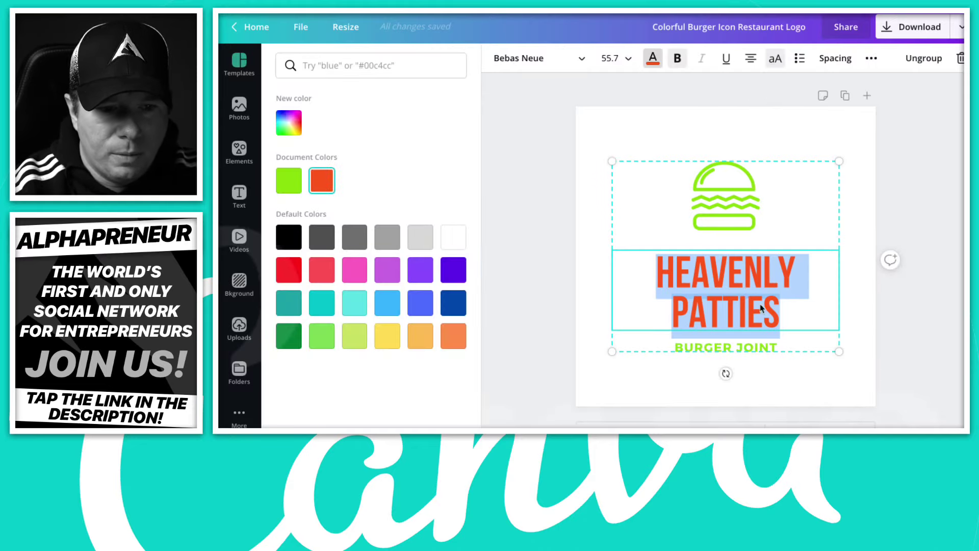
click(429, 304)
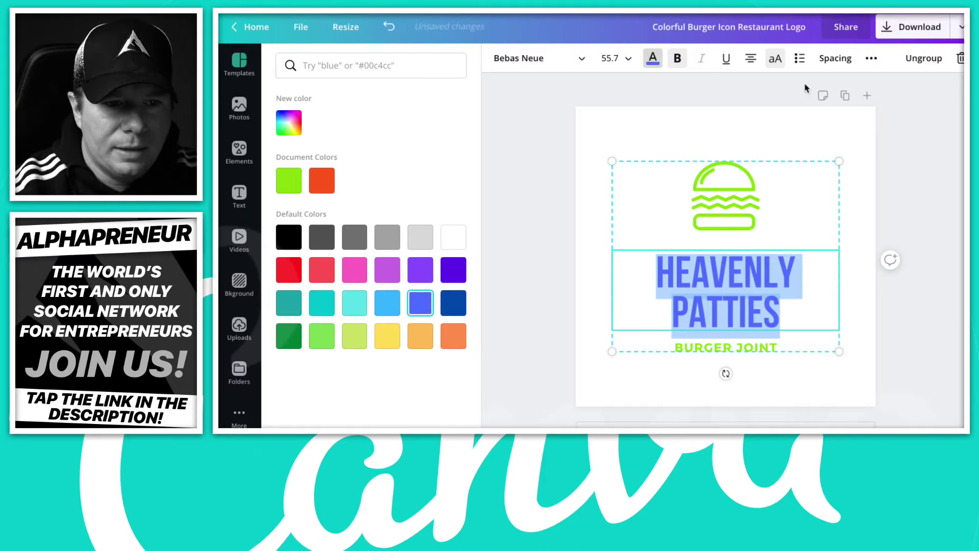
- Search the fonts for "handwriting" and apply the Waterlily font to the "HEAVENLY PATTIES" text
click(551, 61)
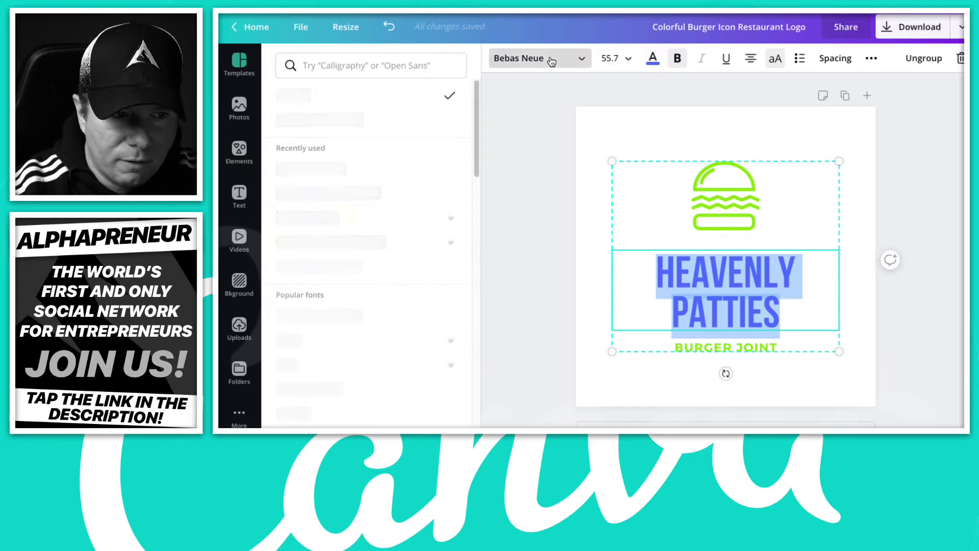
scroll(411, 313, down, 10)
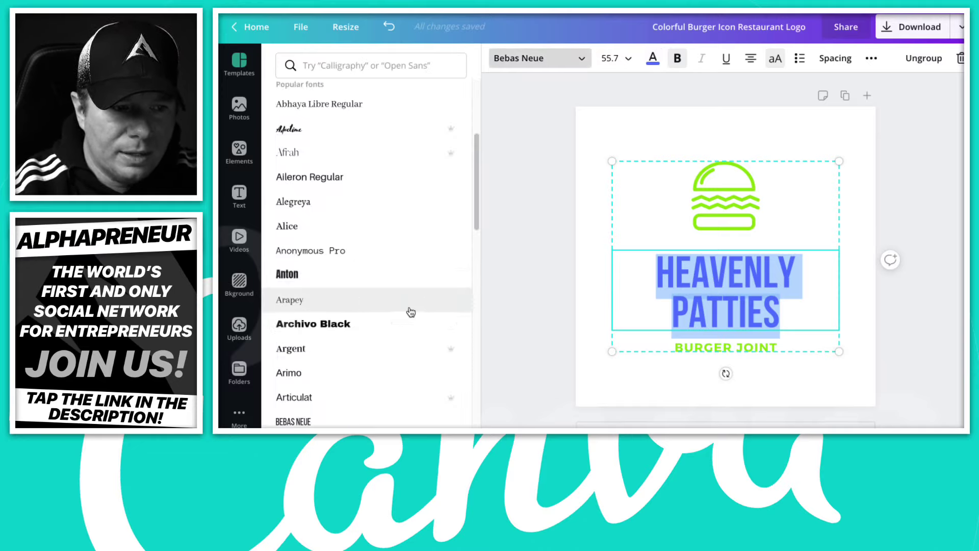
scroll(410, 312, down, 5)
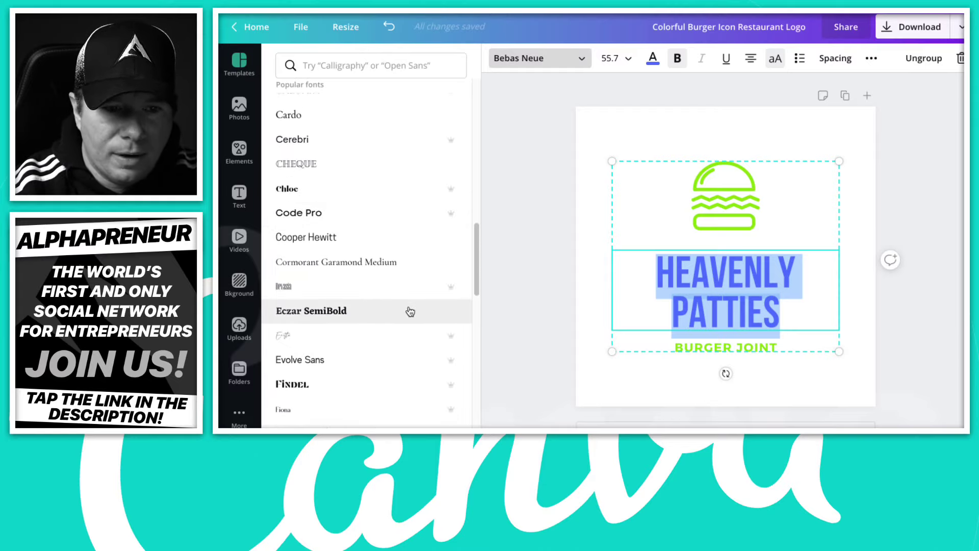
click(388, 63)
text(hand)
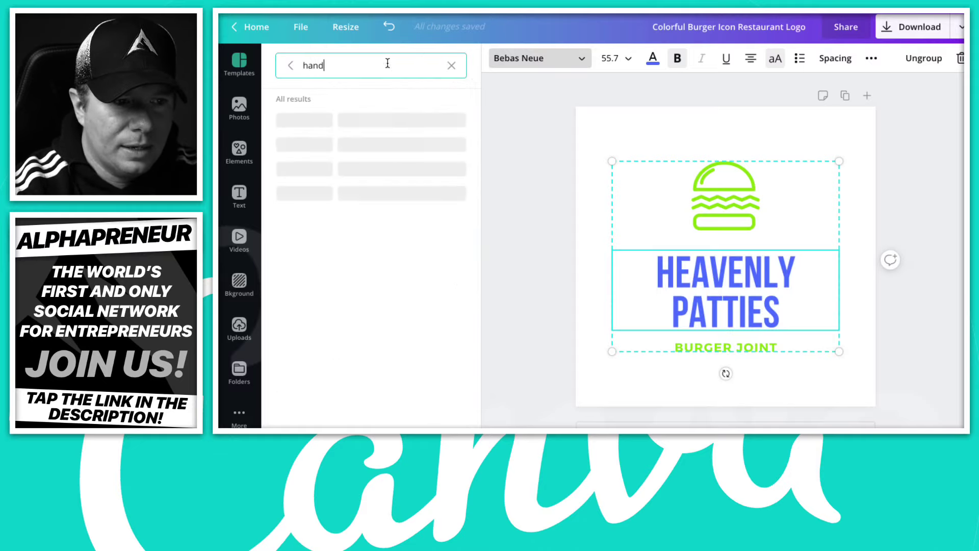
click(325, 121)
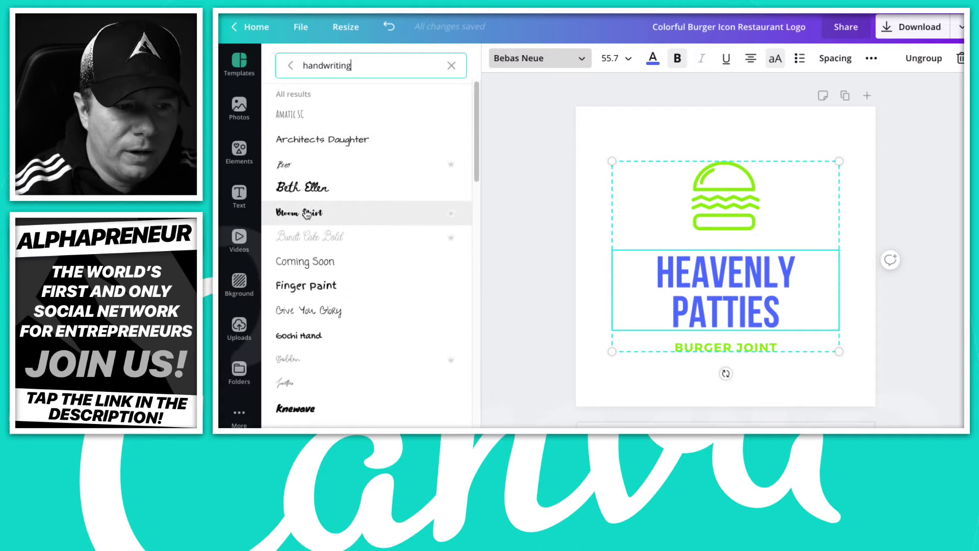
scroll(310, 217, down, 6)
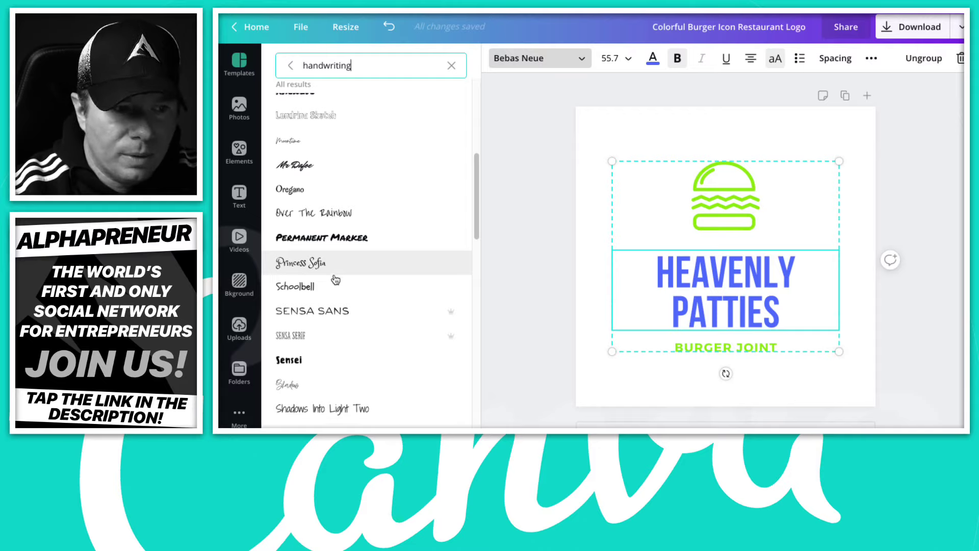
scroll(334, 278, down, 2)
scroll(335, 279, down, 4)
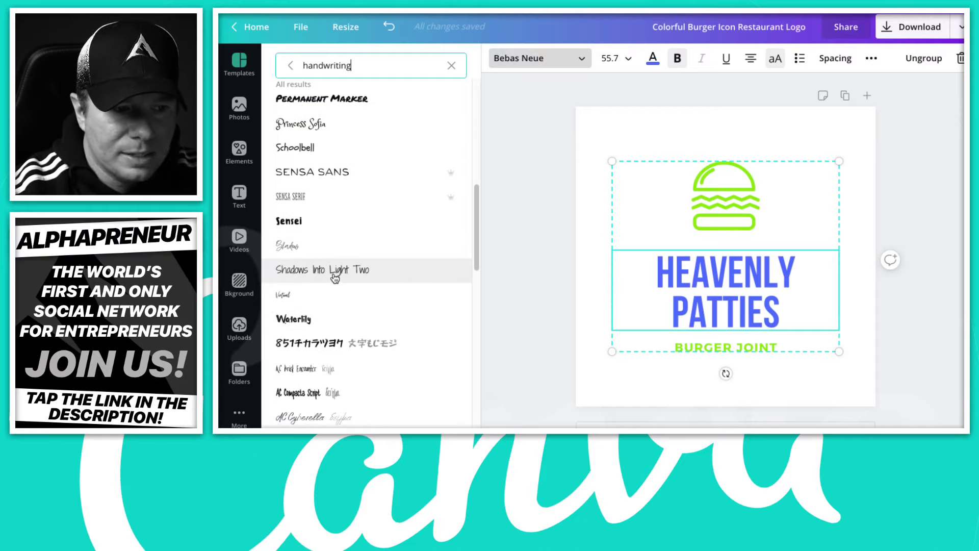
scroll(335, 279, down, 1)
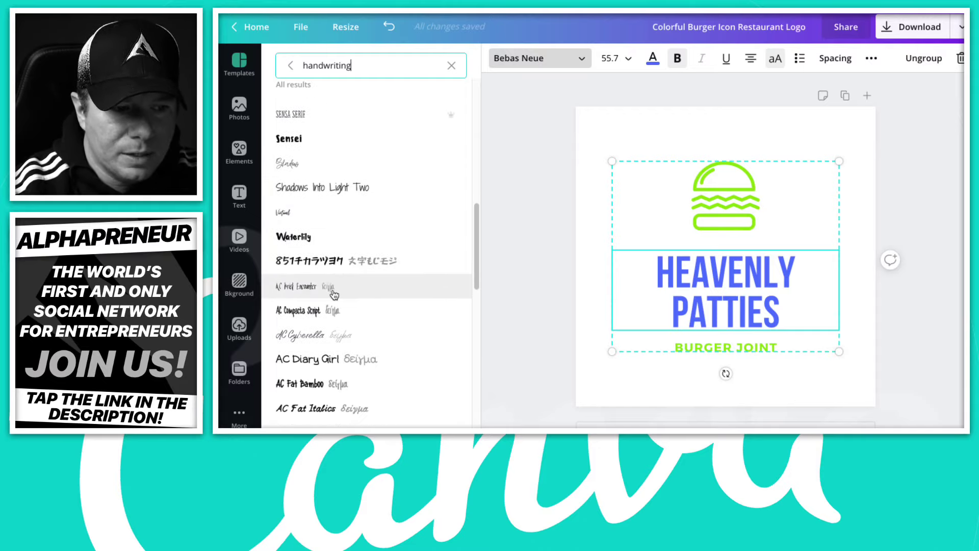
click(337, 241)
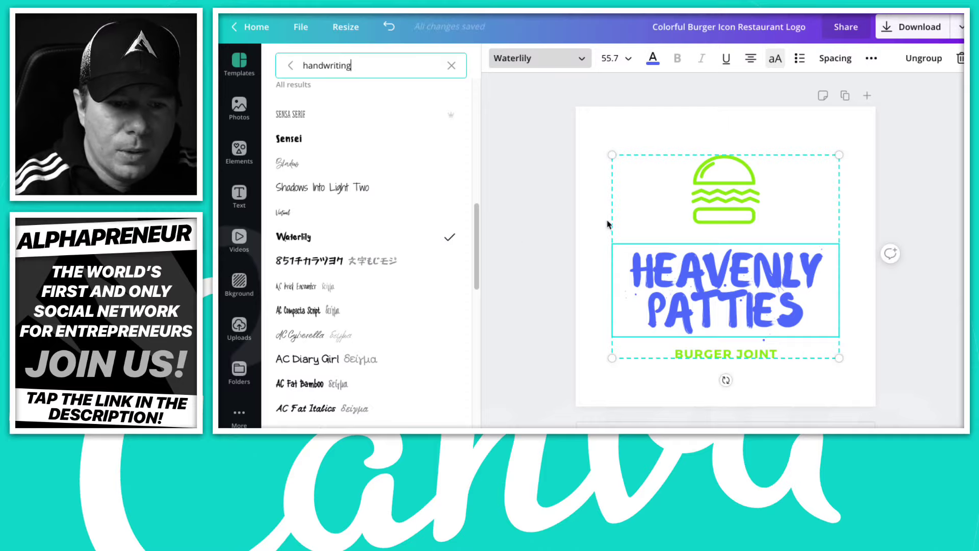
key(Escape)
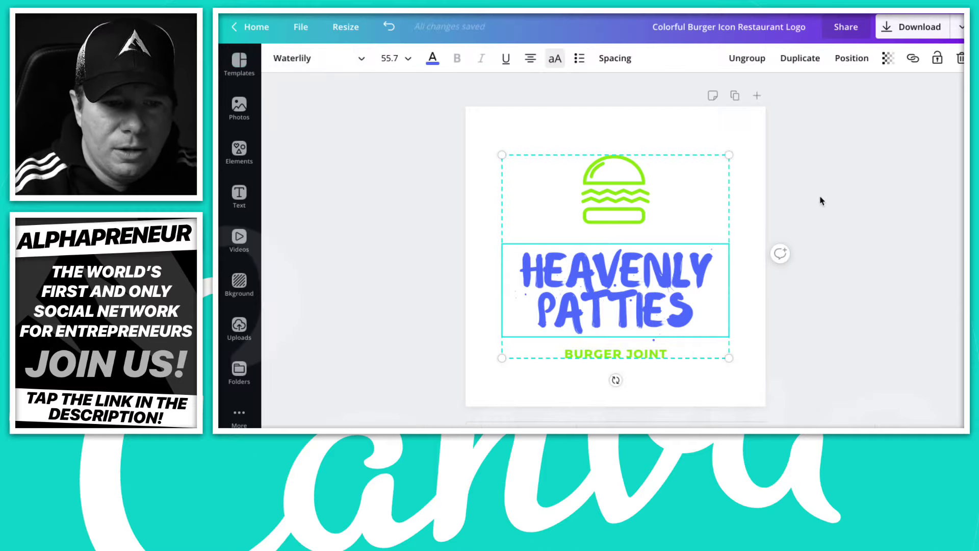
- Delete the green burger icon from the logo
click(615, 199)
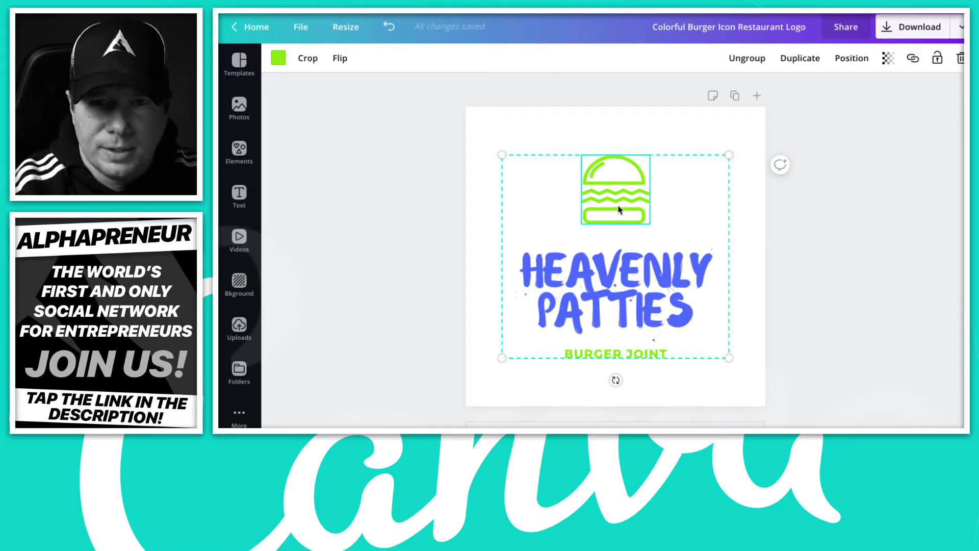
click(737, 136)
click(643, 201)
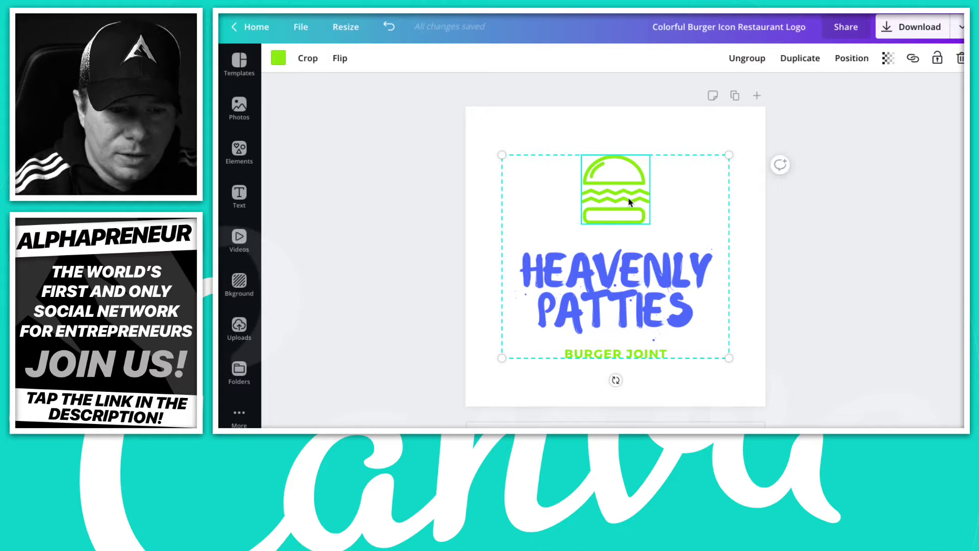
key(Delete)
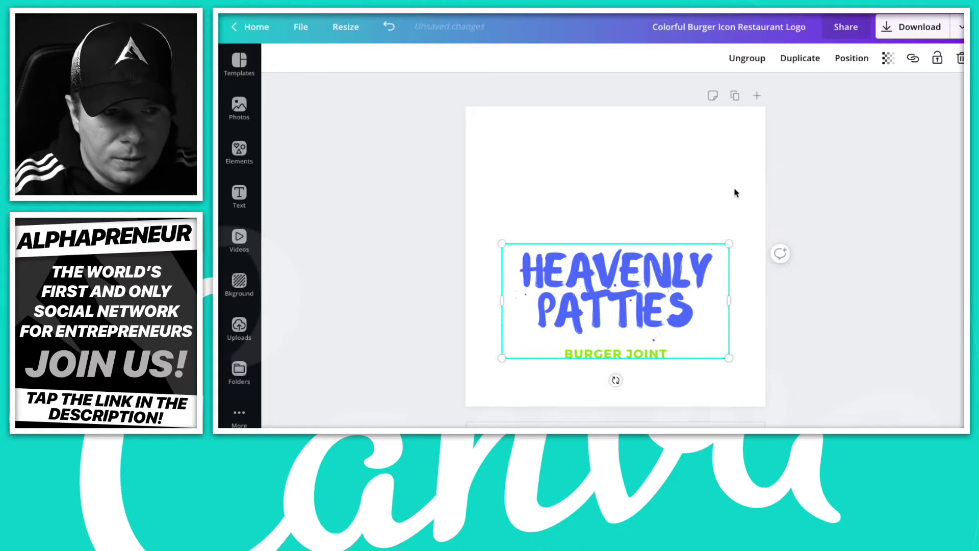
click(872, 185)
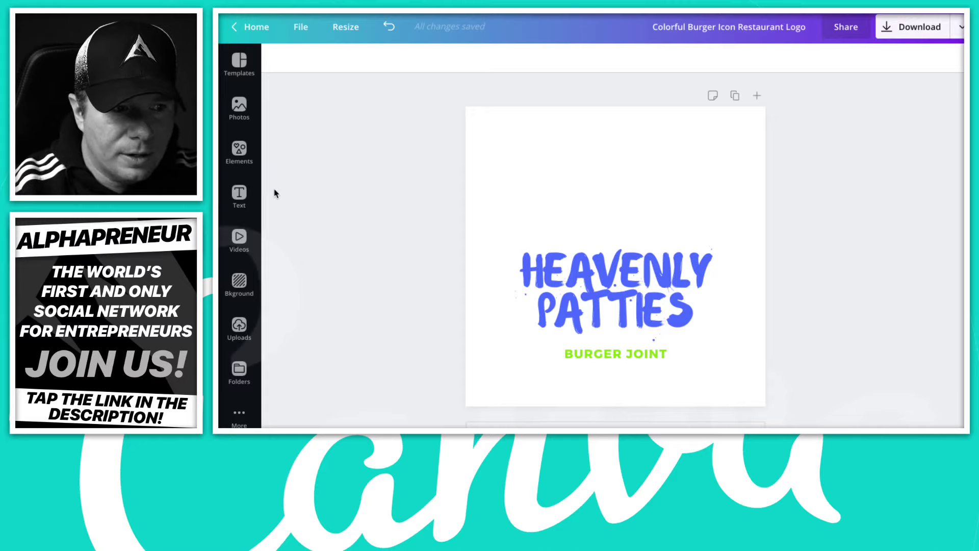
- Search the elements for "sandwich", add the outlined sliced-bread sandwich drawing and place it just above the "HEAVENLY PATTIES" text
click(242, 152)
click(329, 65)
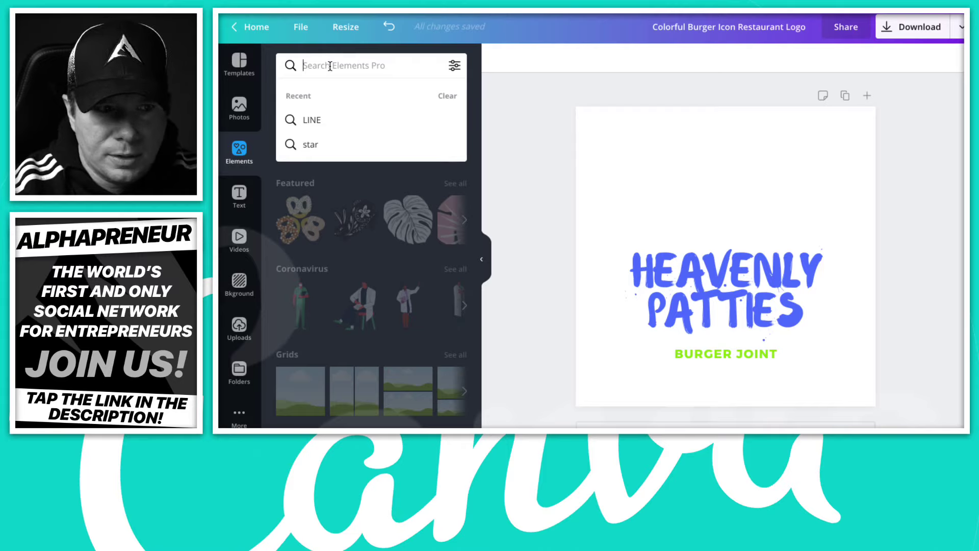
text(sandwich)
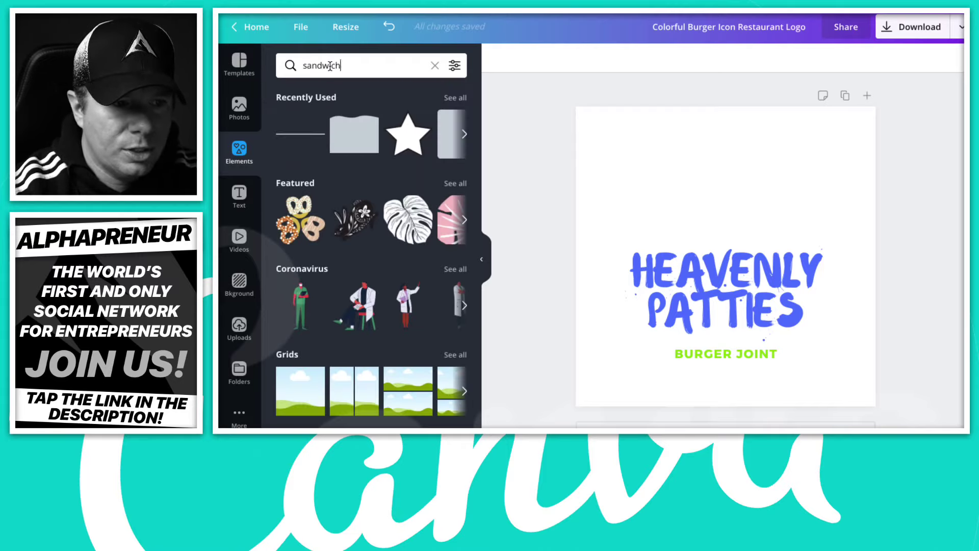
key(Return)
scroll(356, 292, down, 1)
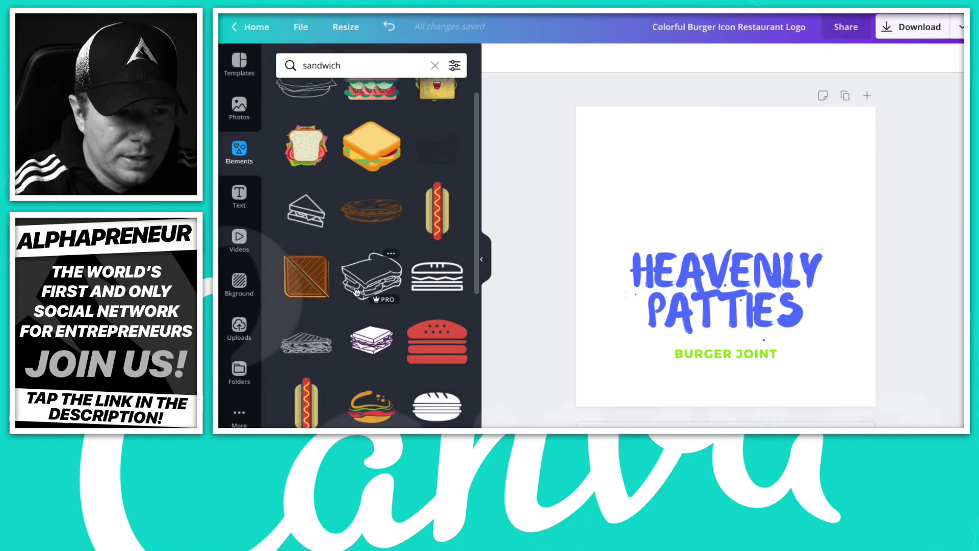
scroll(356, 292, down, 1)
click(371, 194)
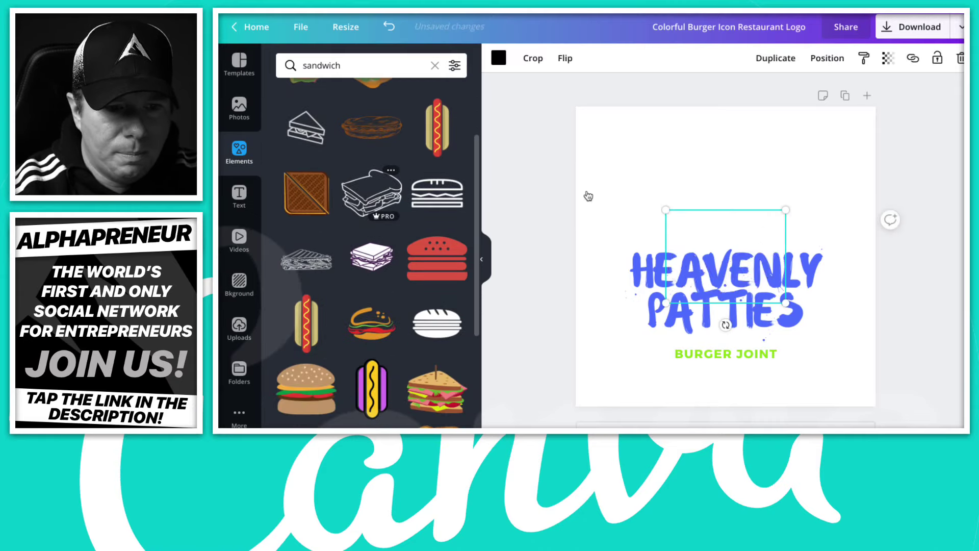
drag(724, 255, 724, 196)
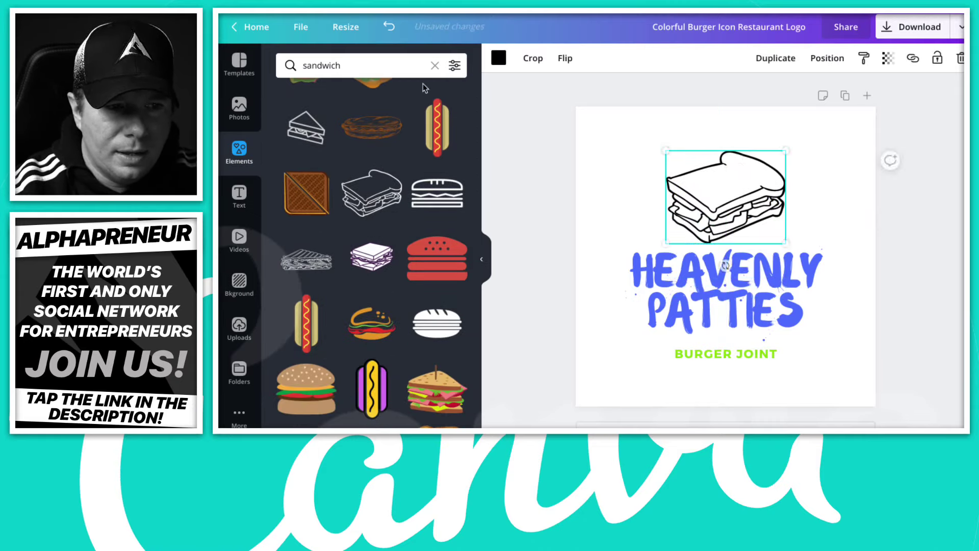
- Recolor the sandwich drawing with the same document blue as the "HEAVENLY PATTIES" text
click(481, 258)
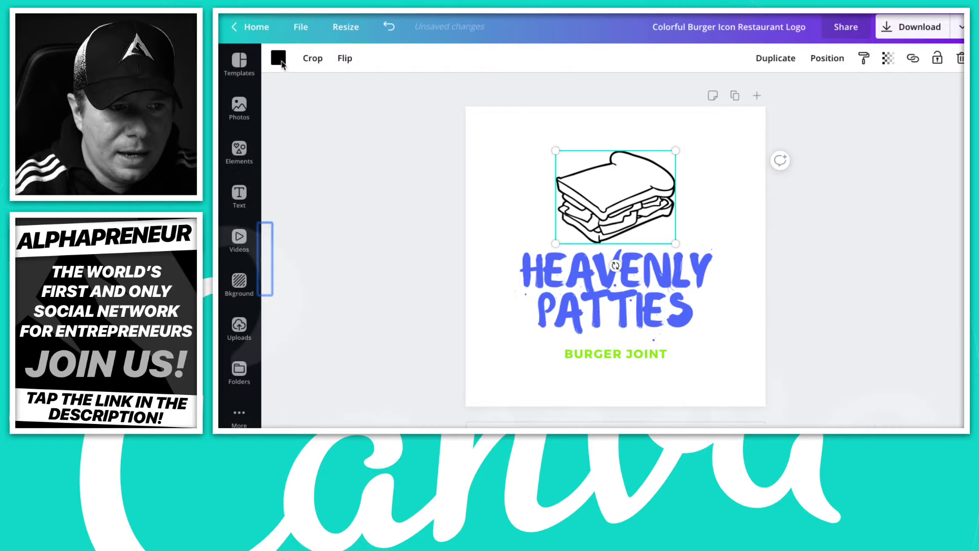
click(279, 59)
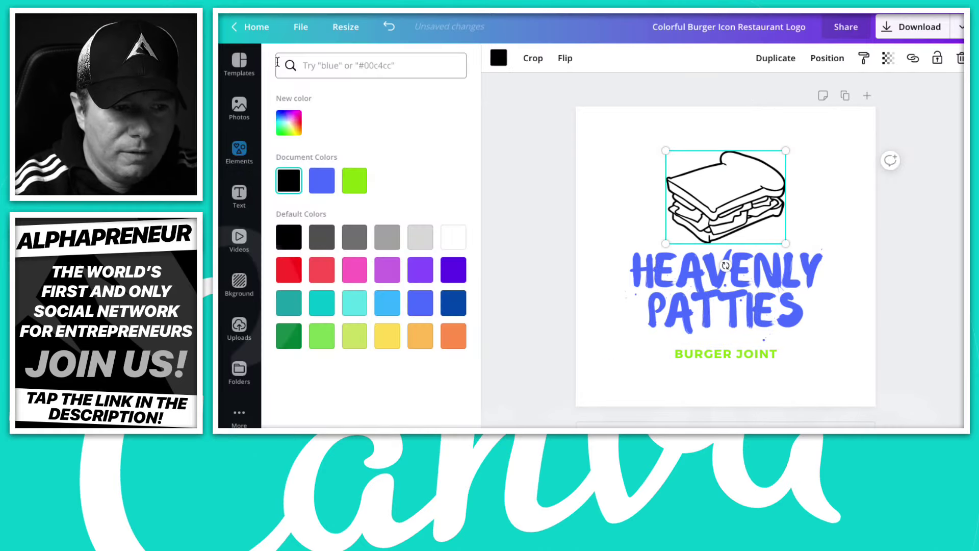
click(322, 180)
click(879, 302)
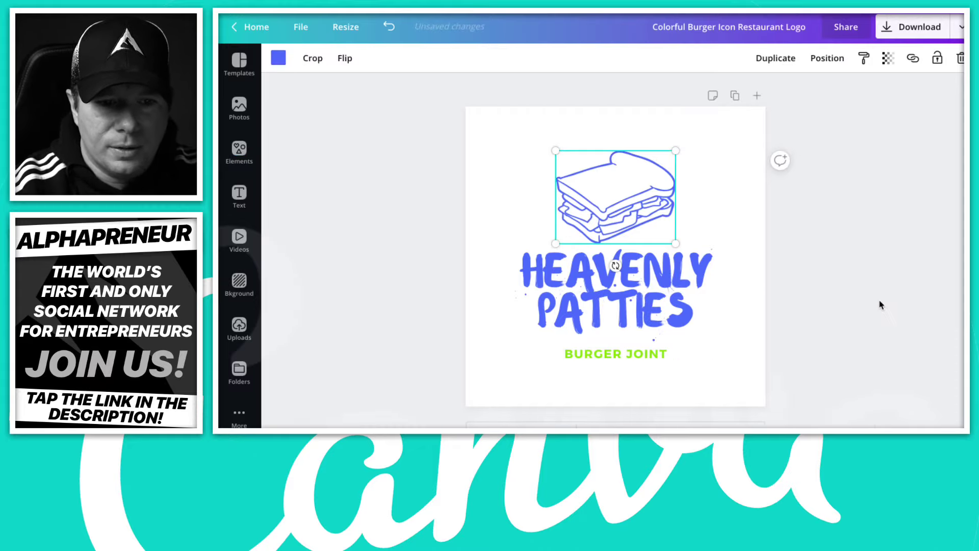
click(793, 289)
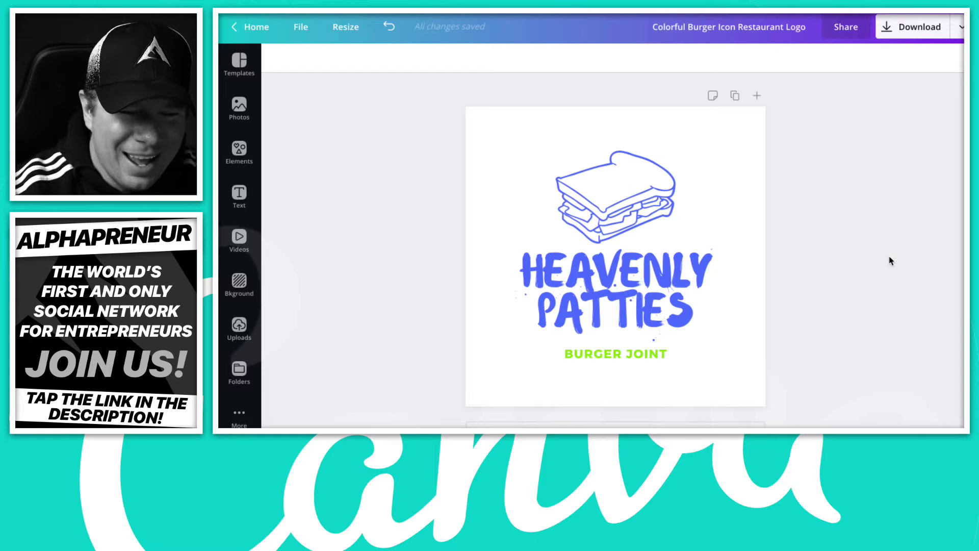
- Delete the green "BURGER JOINT" tagline below the name
click(625, 359)
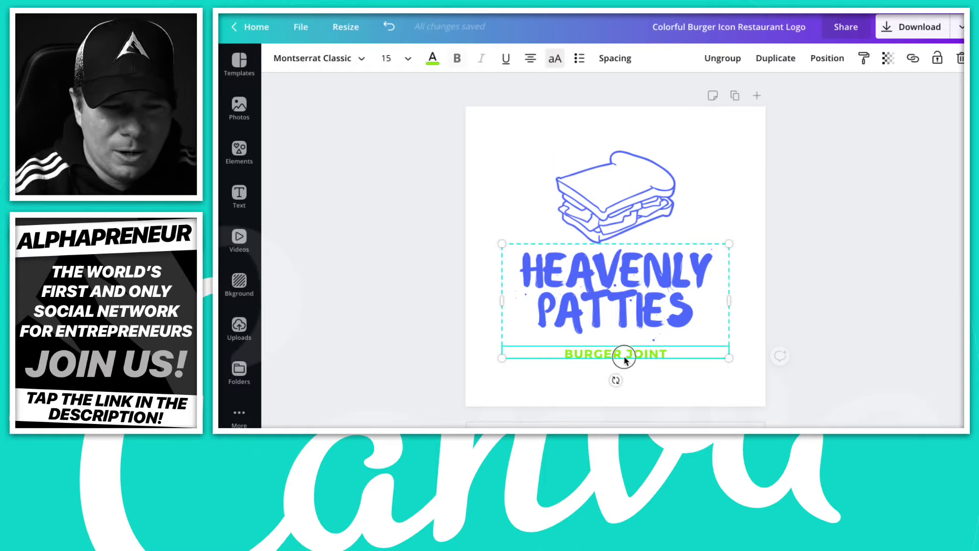
key(Delete)
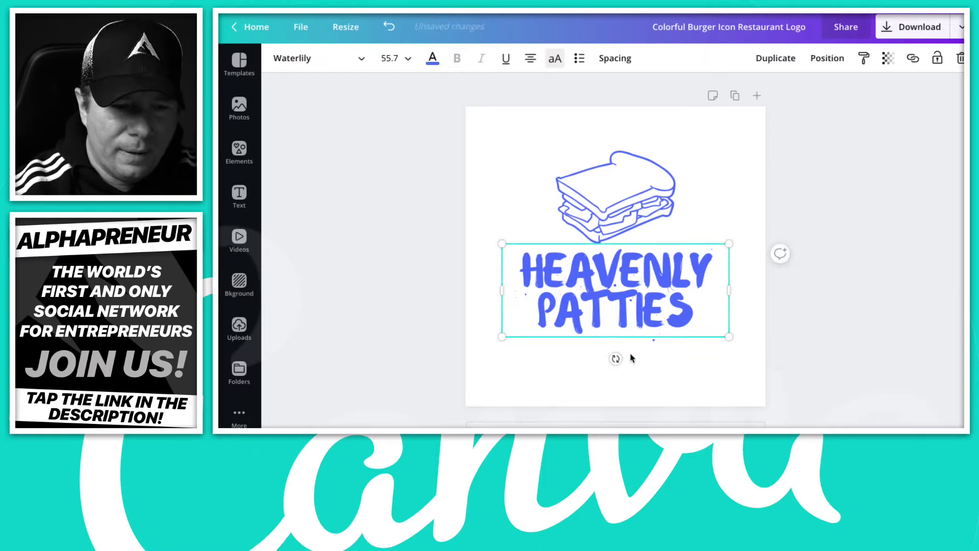
click(887, 340)
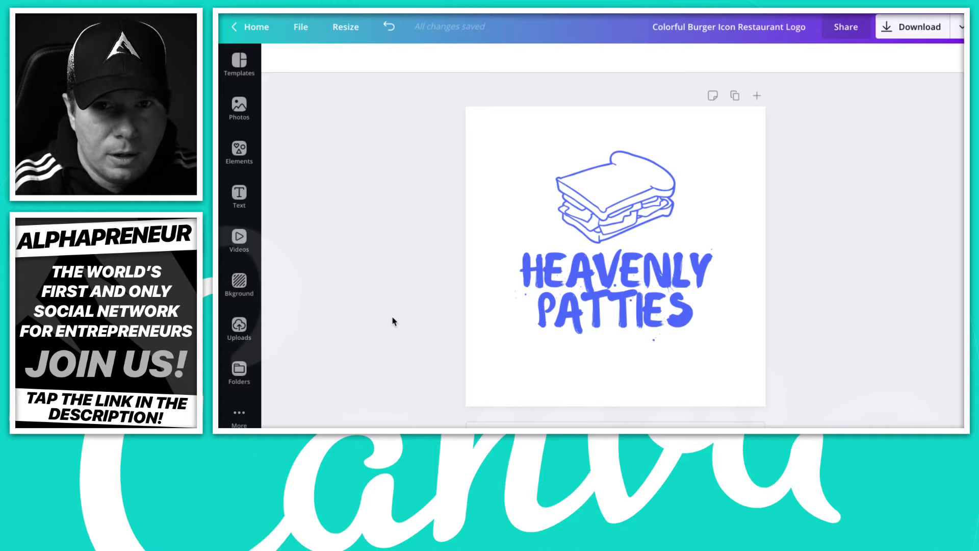
- Return to the home page, go to the folders and view the contents of the Pinterest Pins folder
click(239, 27)
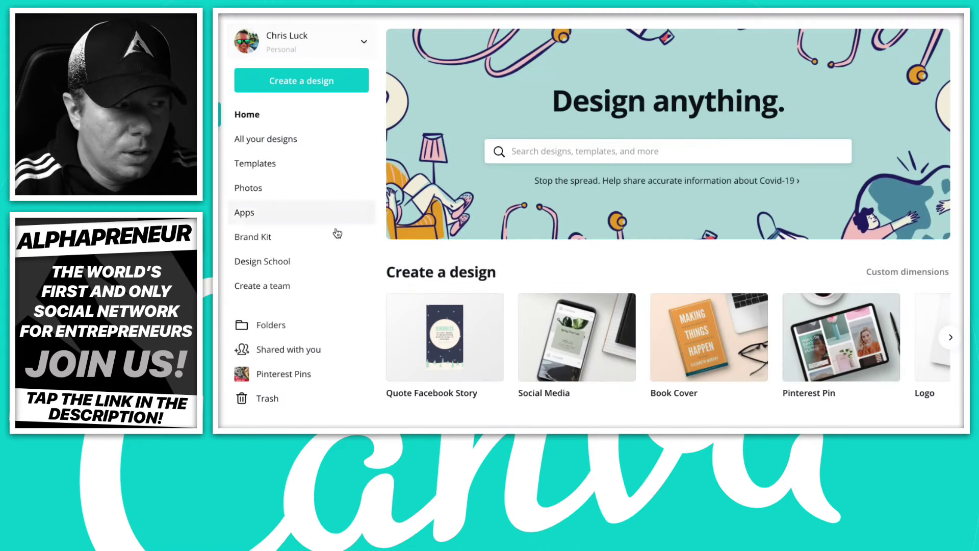
click(280, 333)
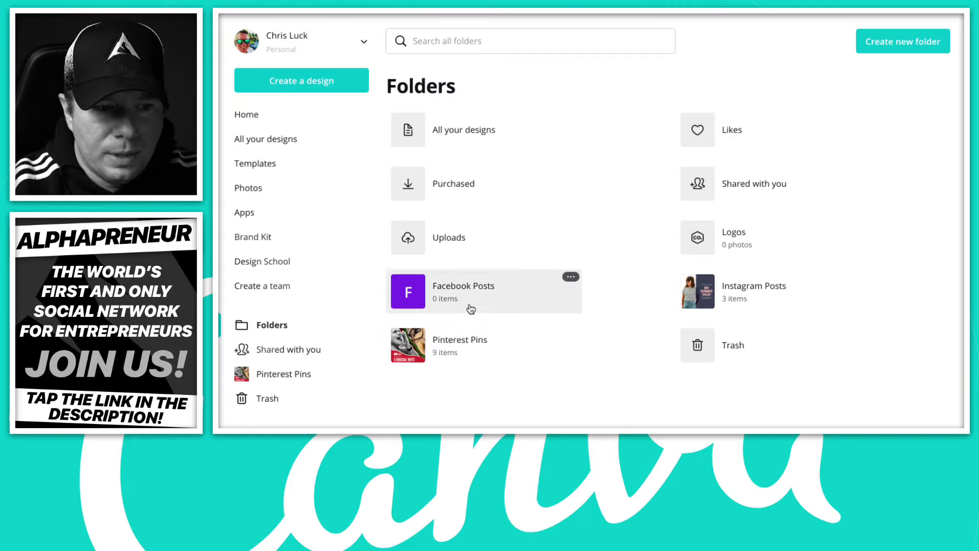
click(455, 348)
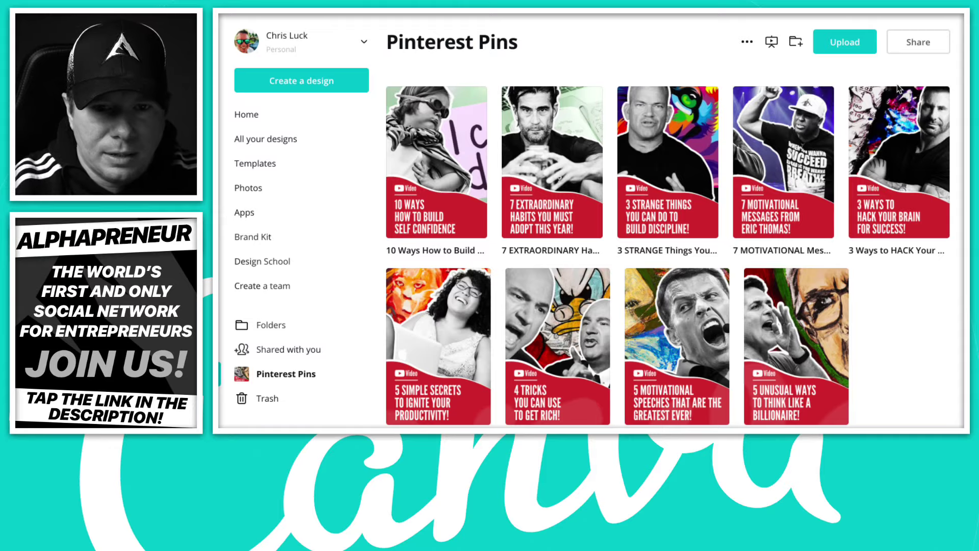
- Go back to the folders overview and create a new folder named "Logos"
click(264, 324)
click(892, 41)
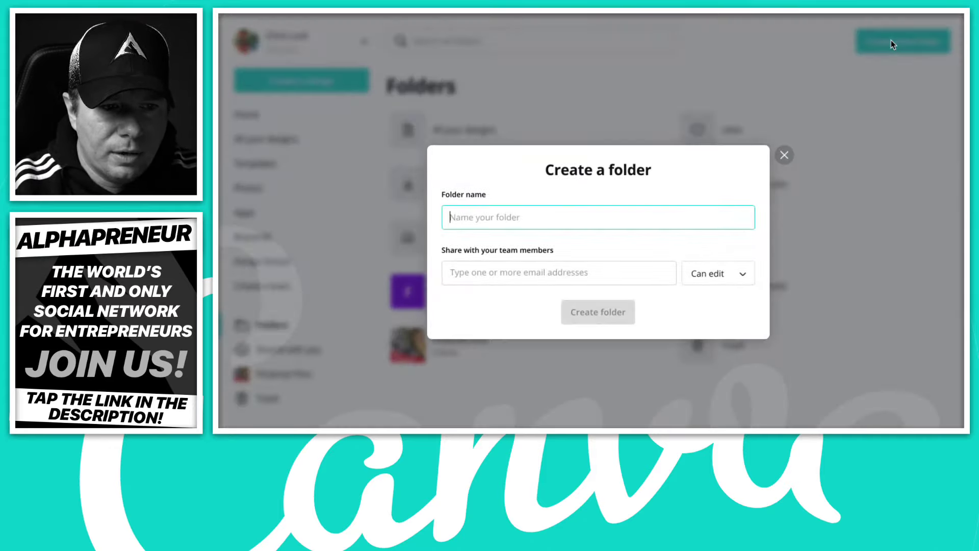
text(Logos)
key(Return)
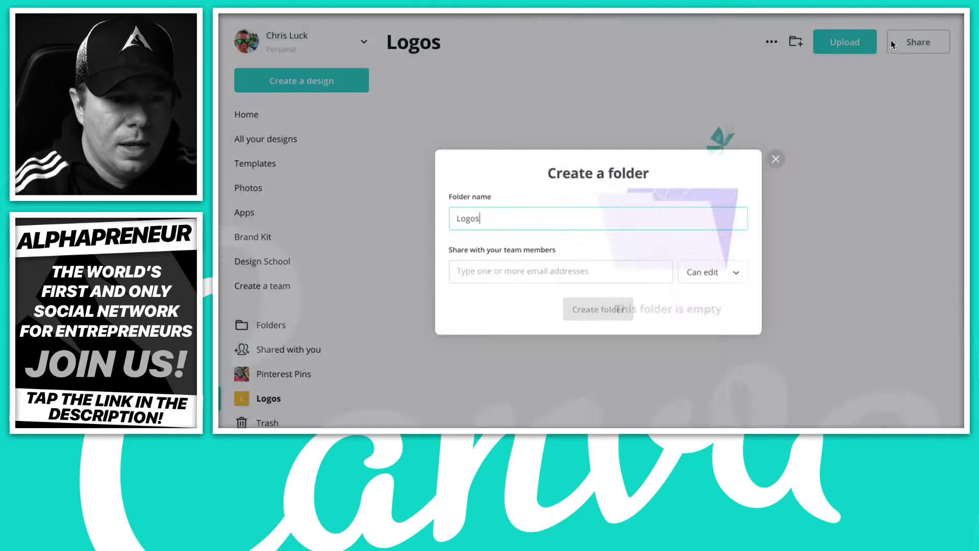